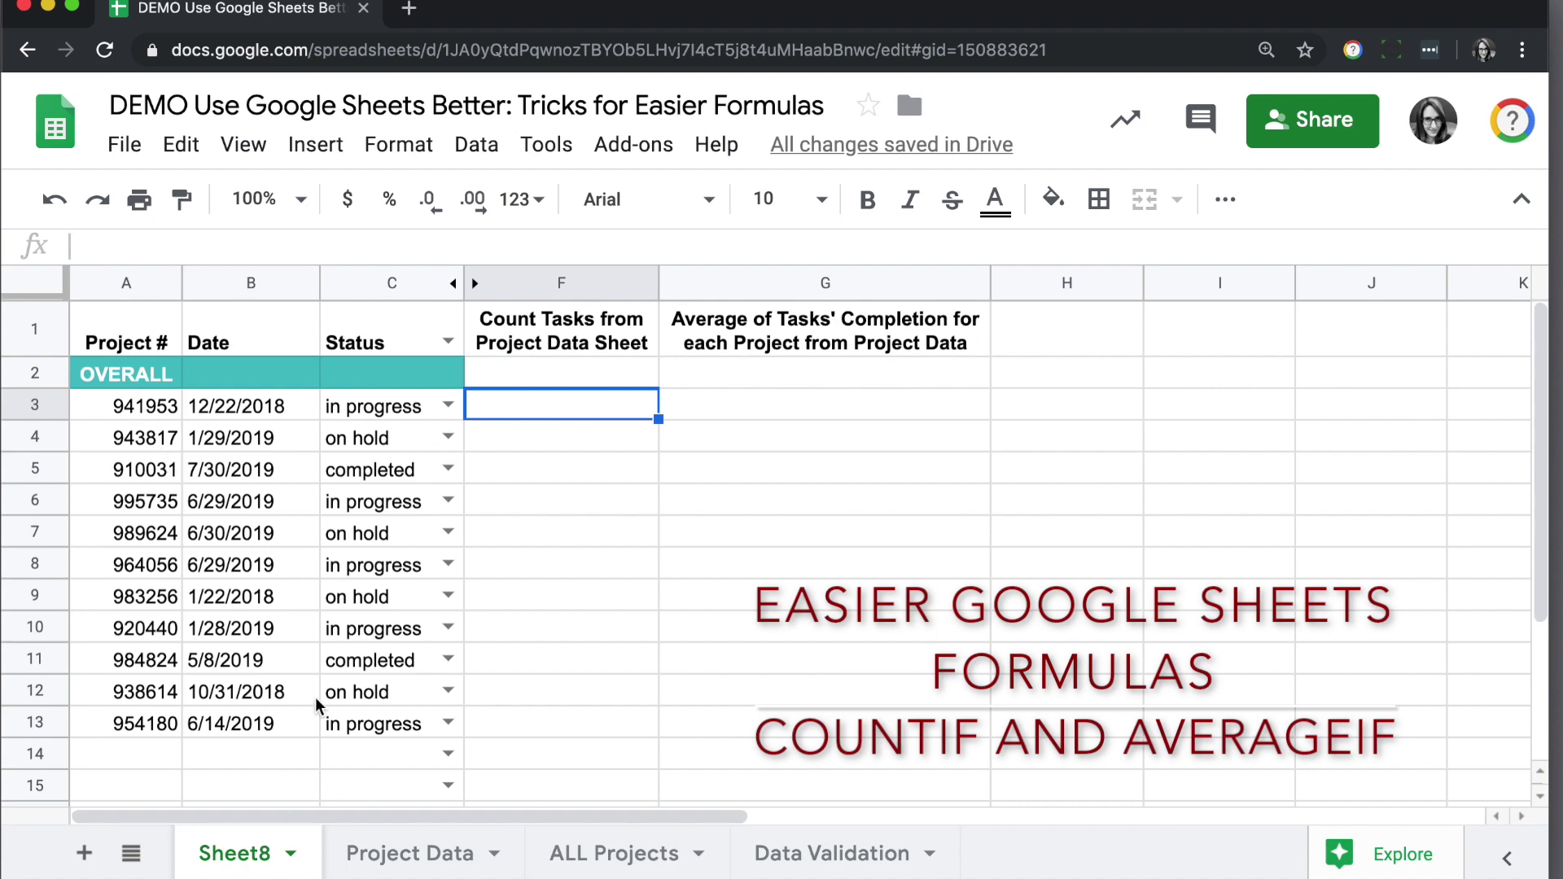
Step: Review the Project Data sheet, then return to Sheet8's result cells F3 and G3
click(434, 871)
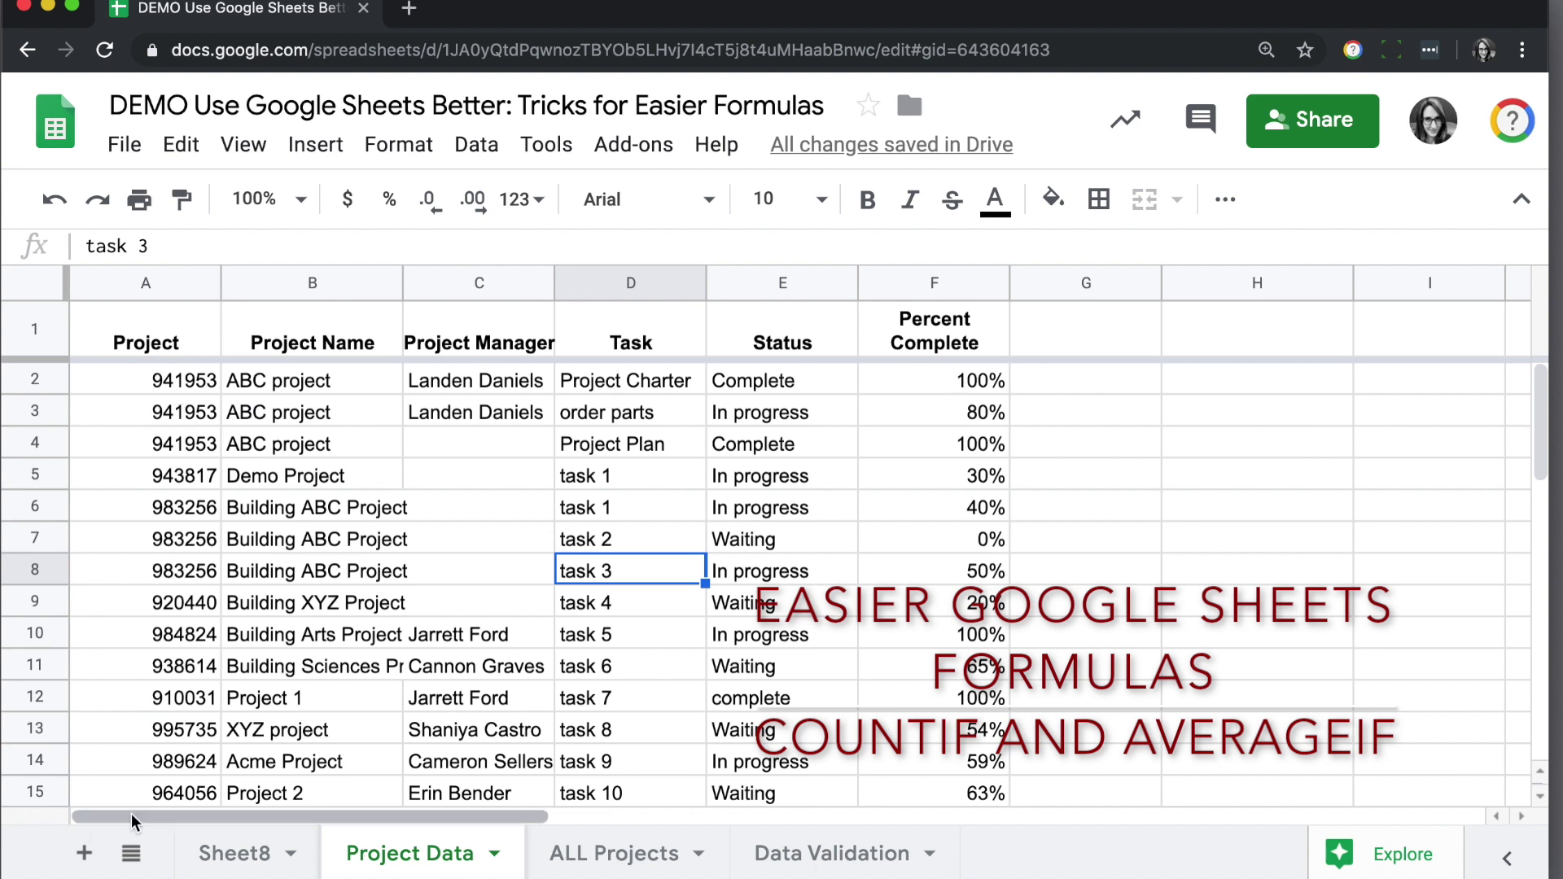
click(234, 853)
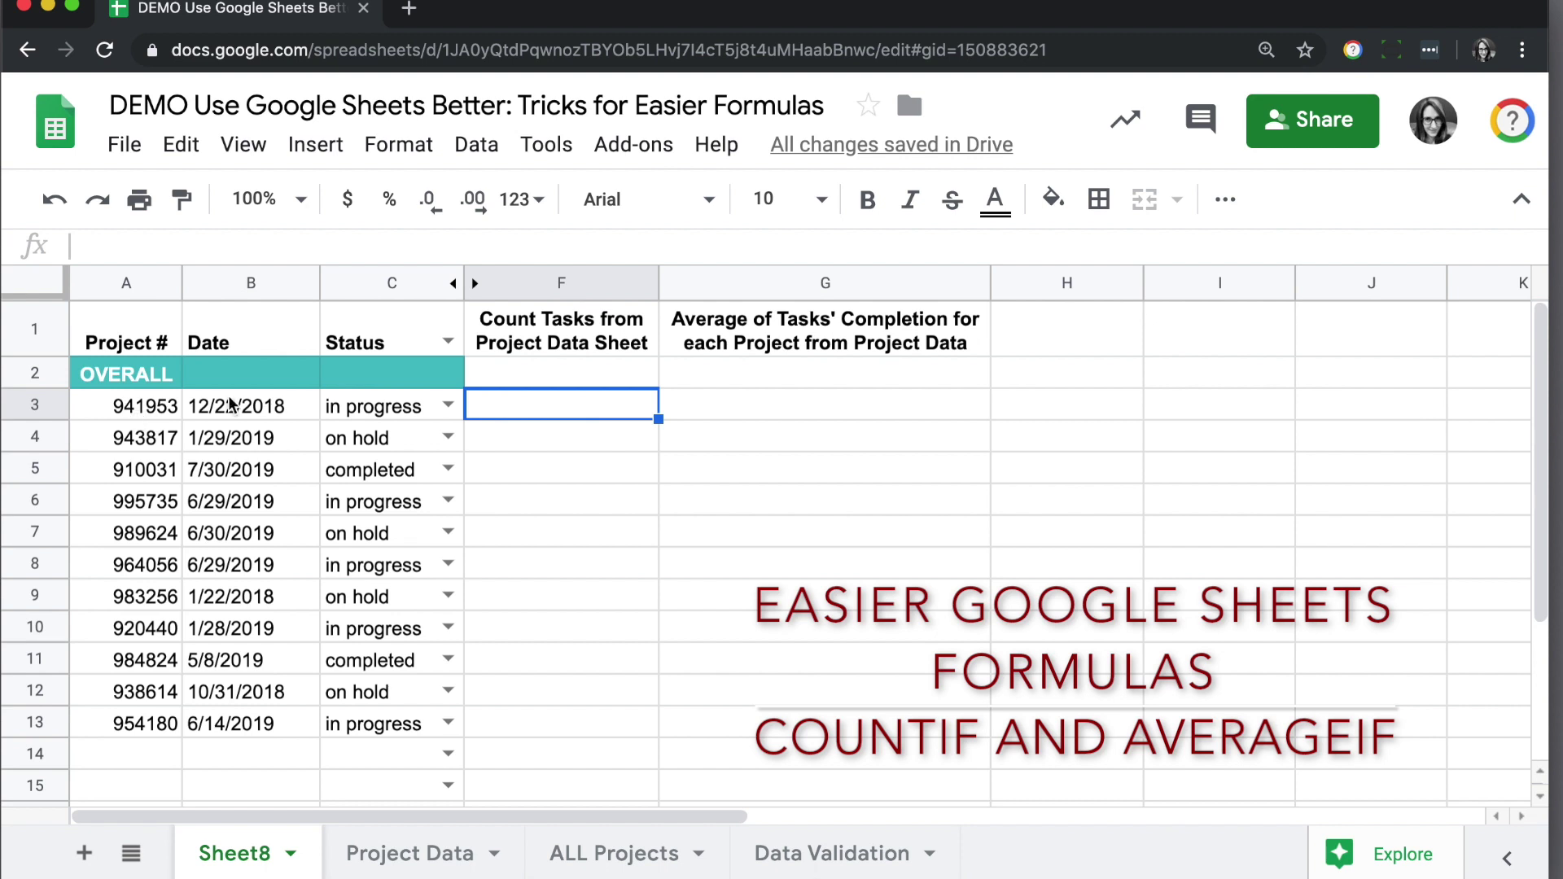
click(828, 407)
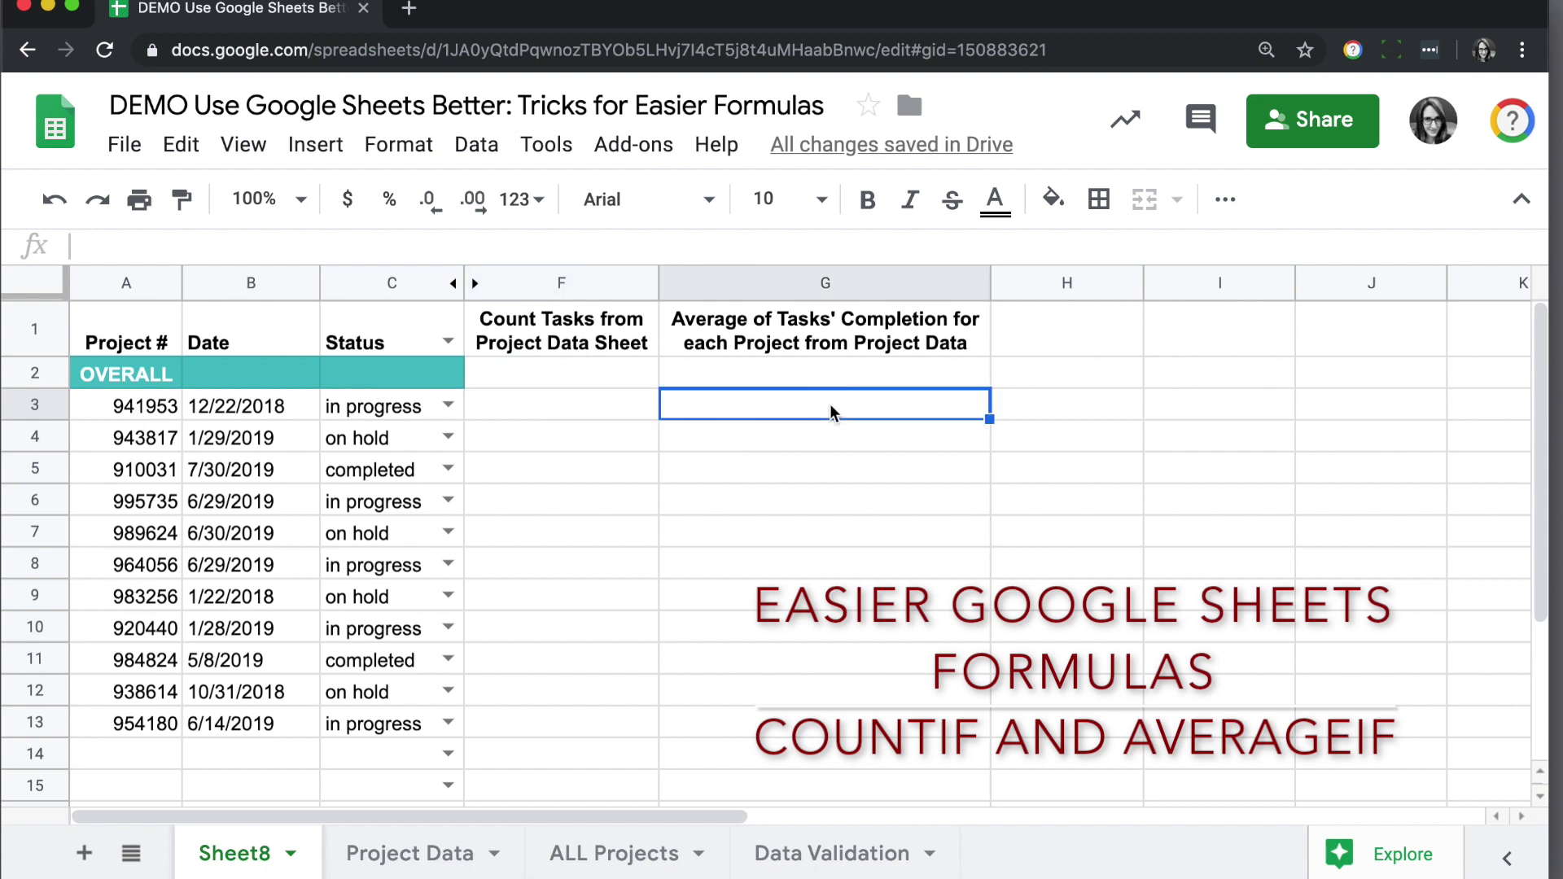
Step: Start a COUNTIF formula in F3 and check its help against Project Data column A
click(583, 412)
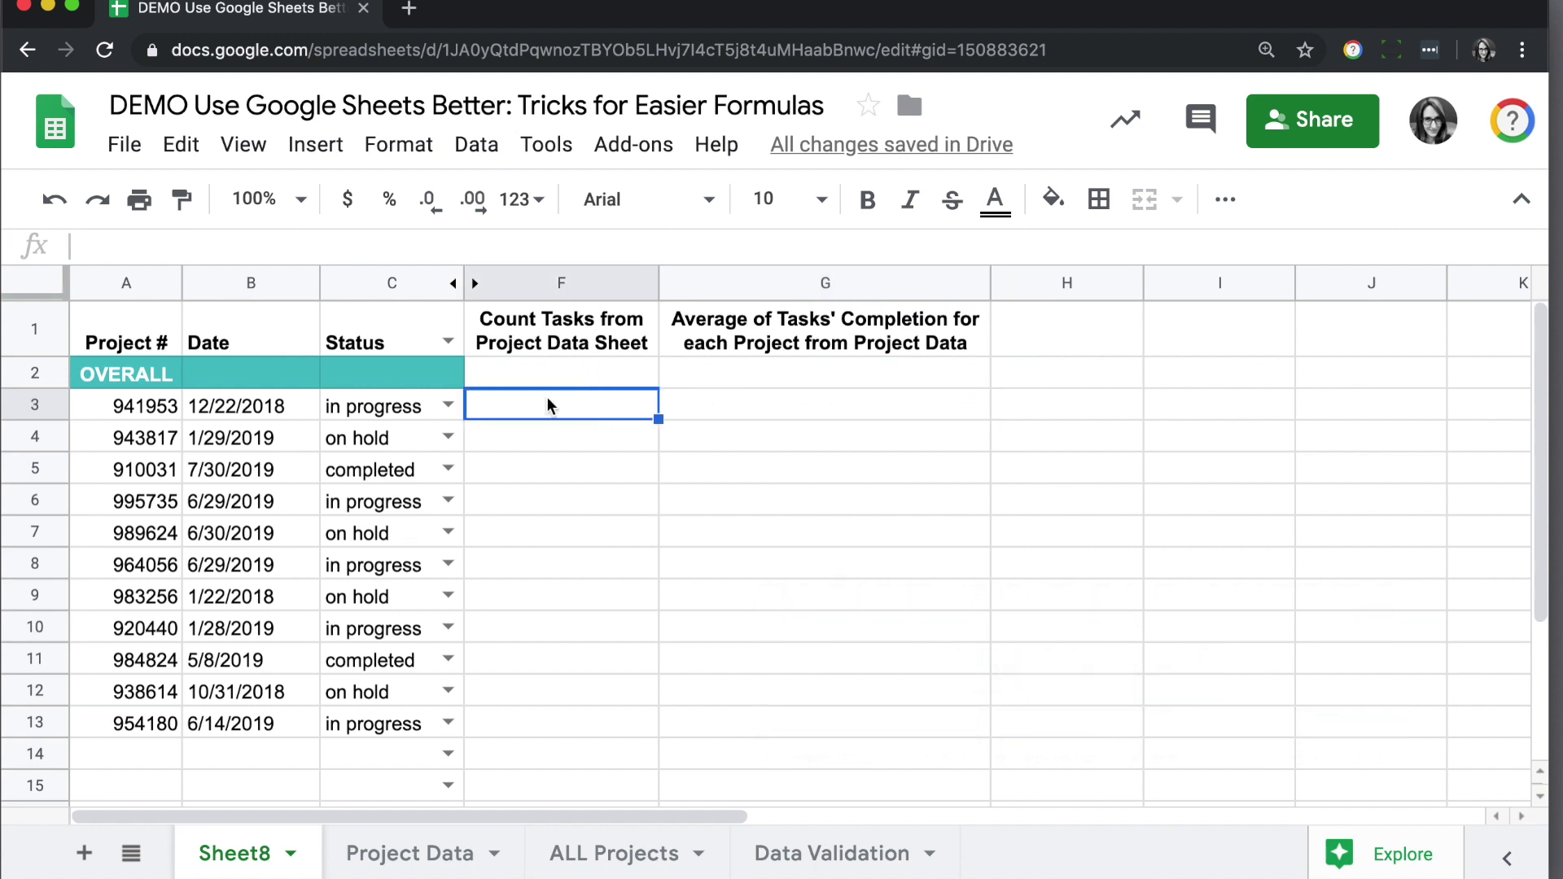
text(=)
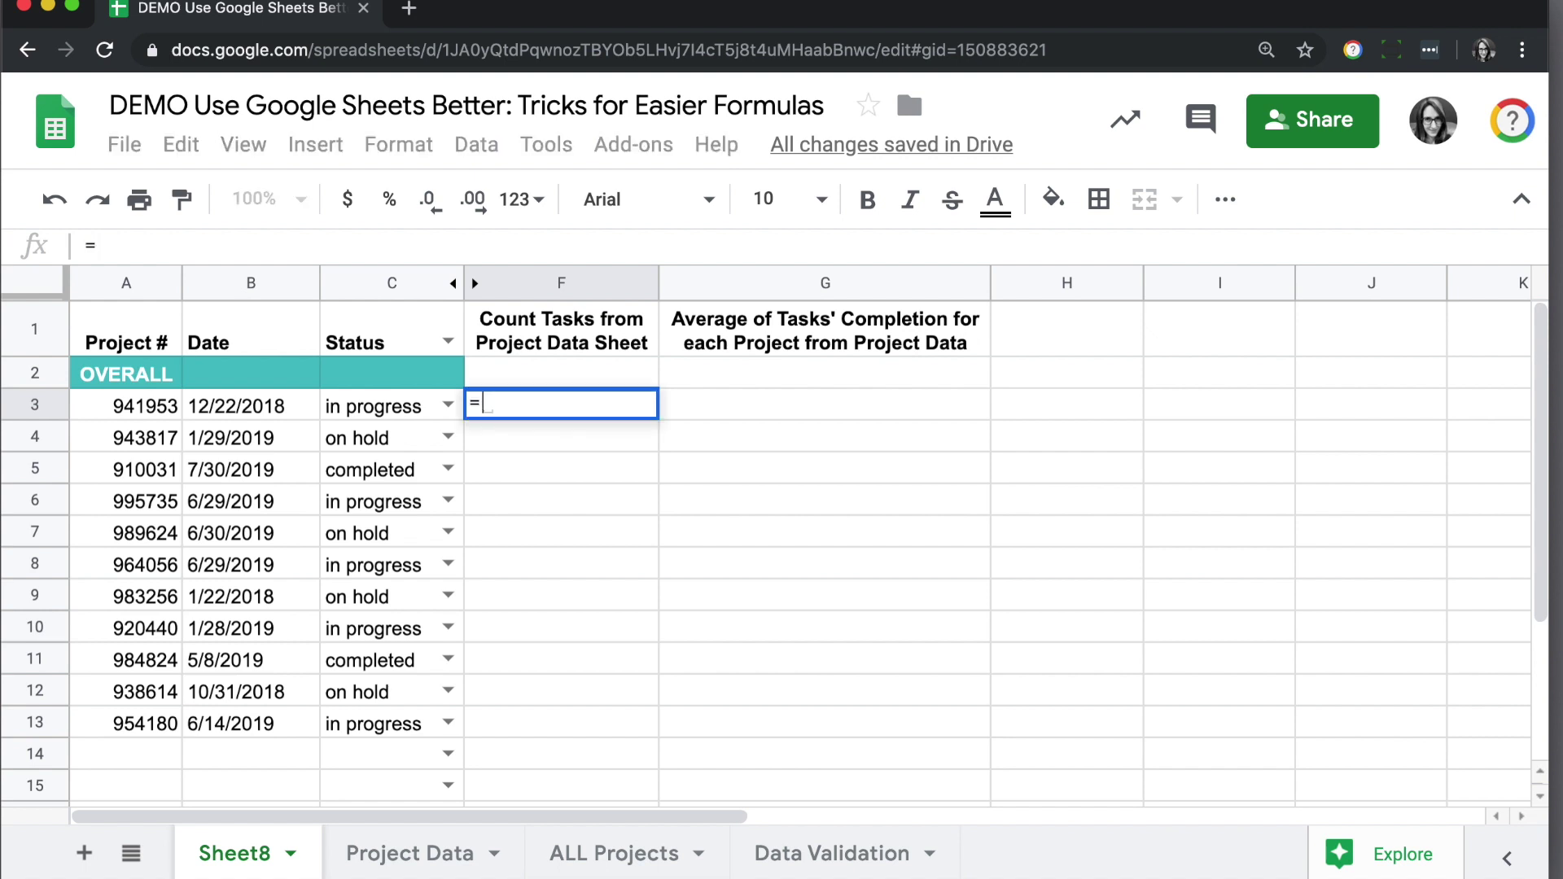
text(coun)
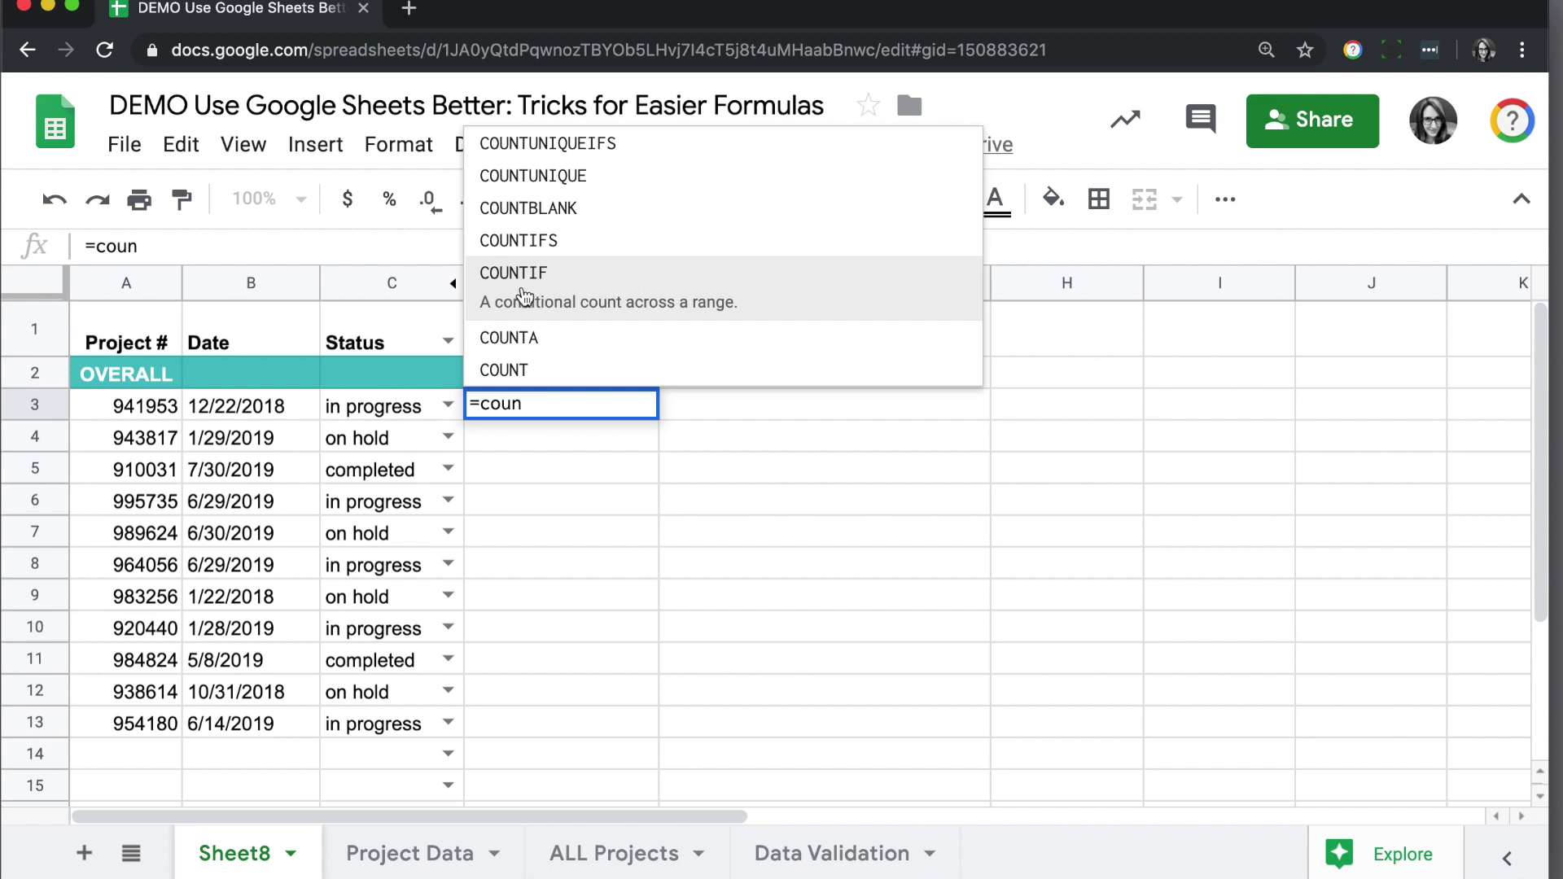
click(558, 296)
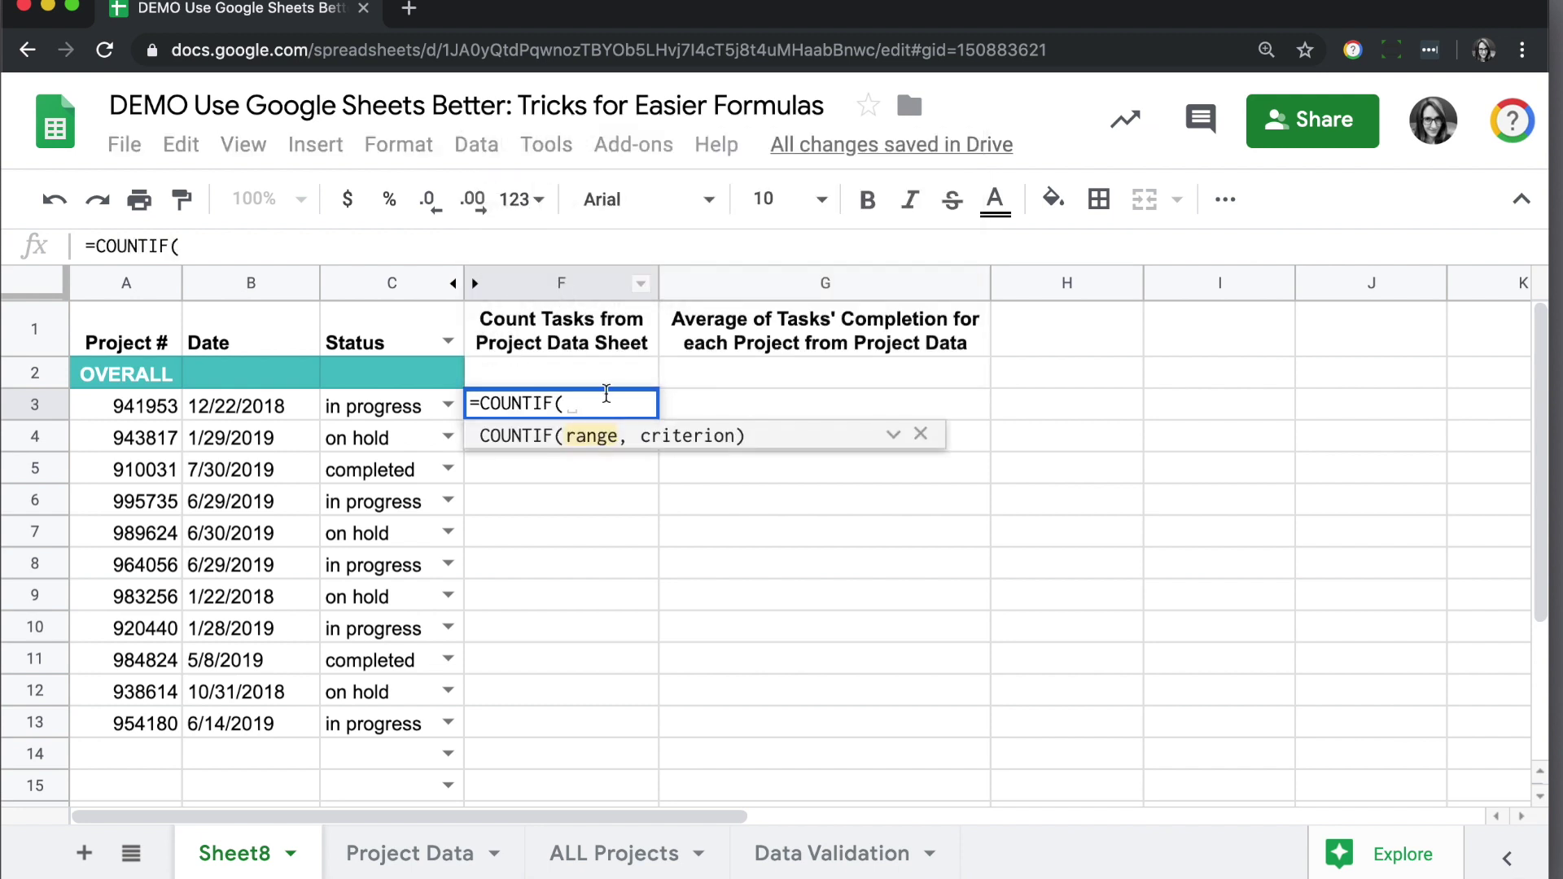
click(893, 435)
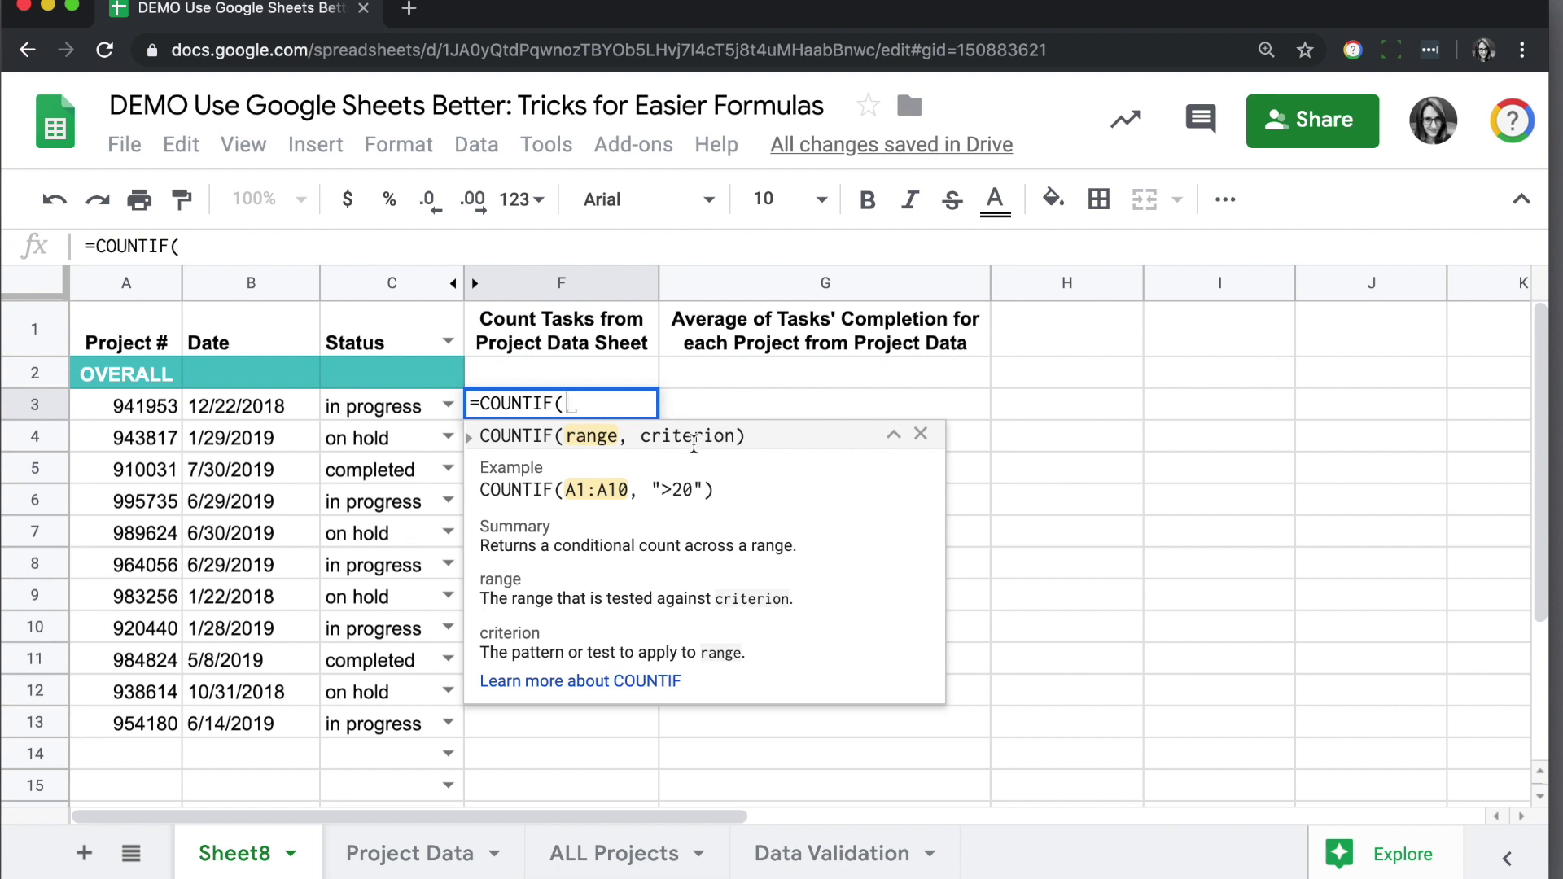
click(597, 403)
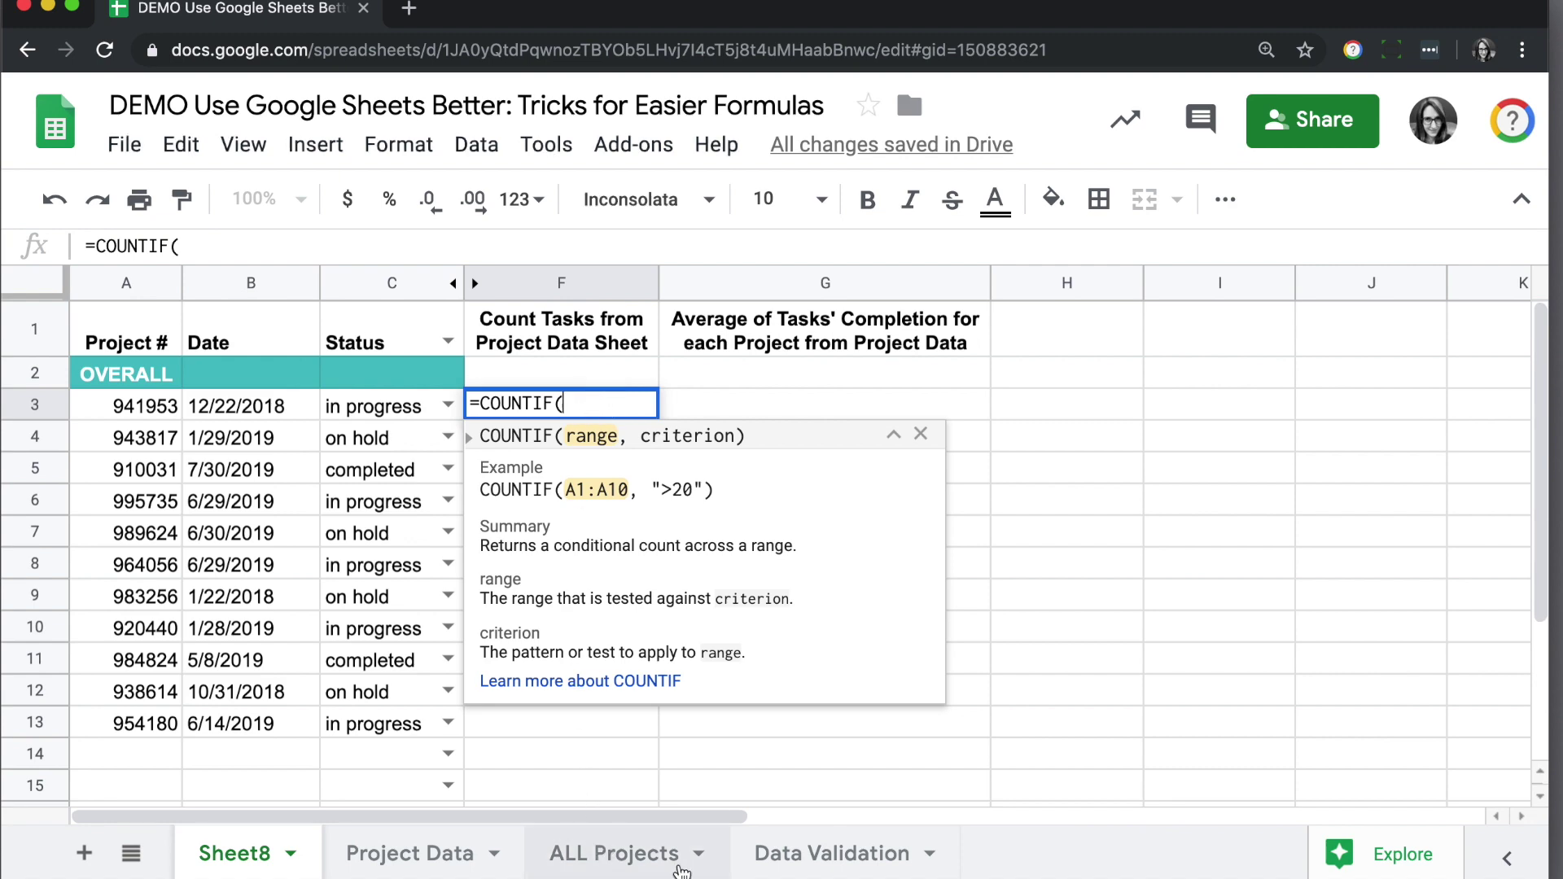
click(410, 854)
click(144, 293)
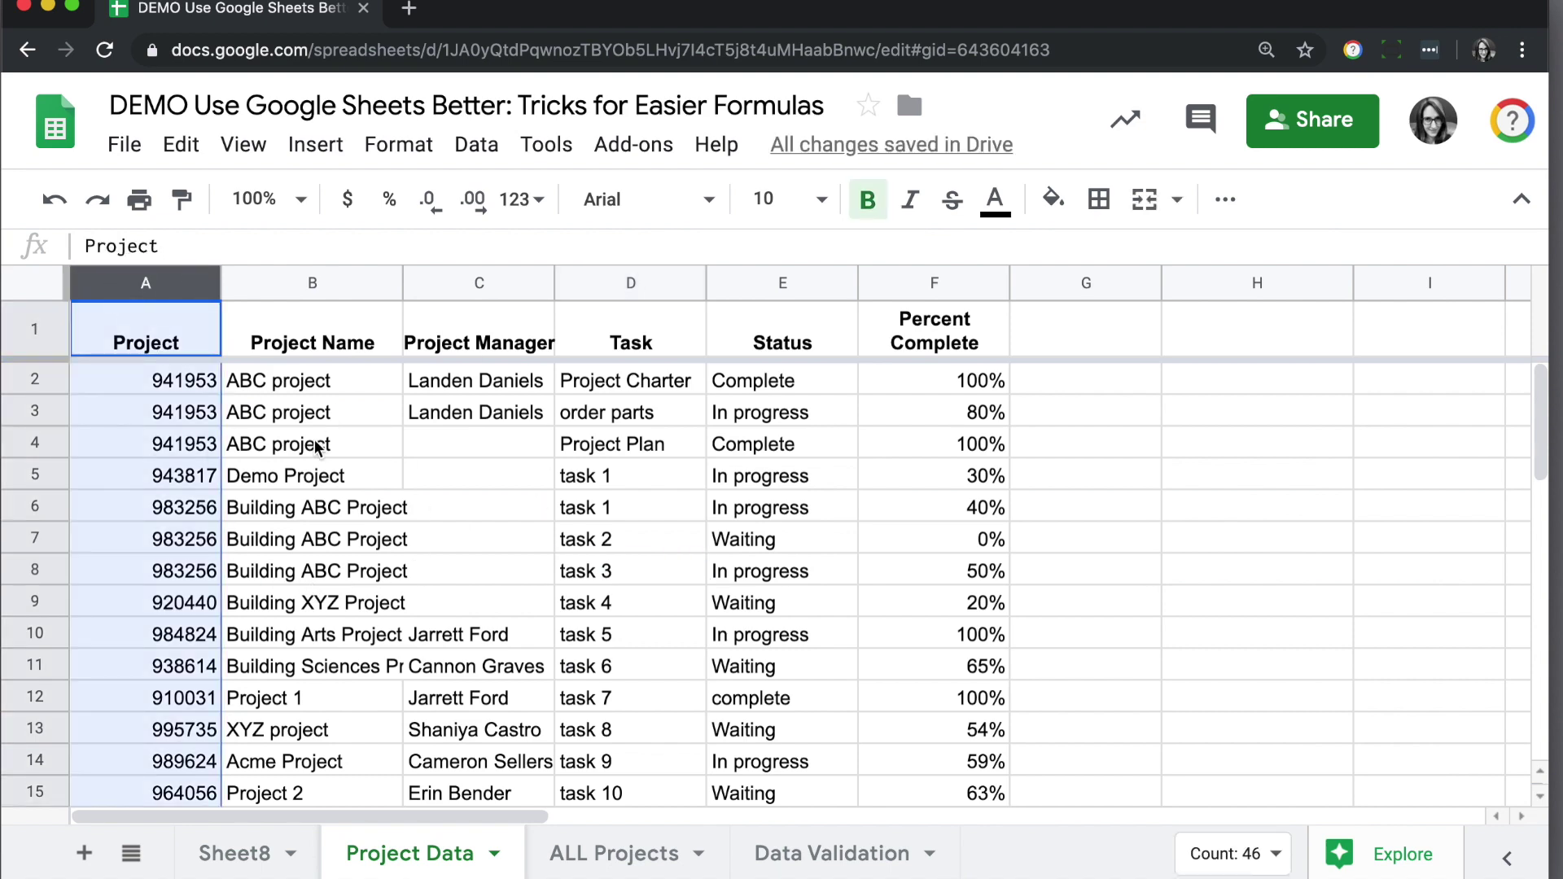
click(248, 853)
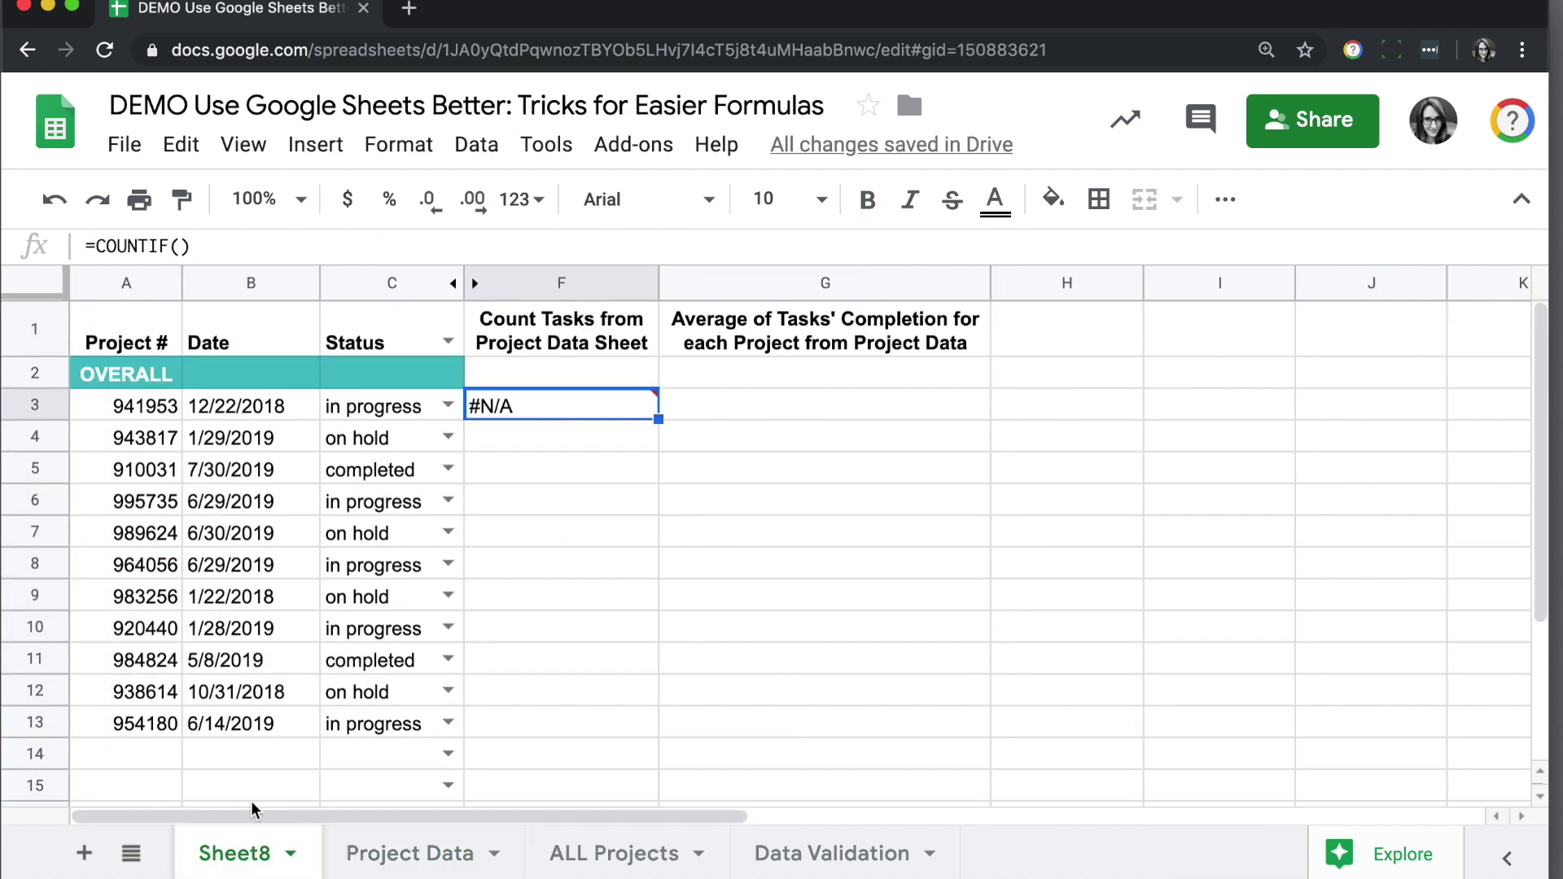
Step: Check F3's wrong-arguments #N/A error and retype =countif( to start over
click(173, 402)
click(551, 419)
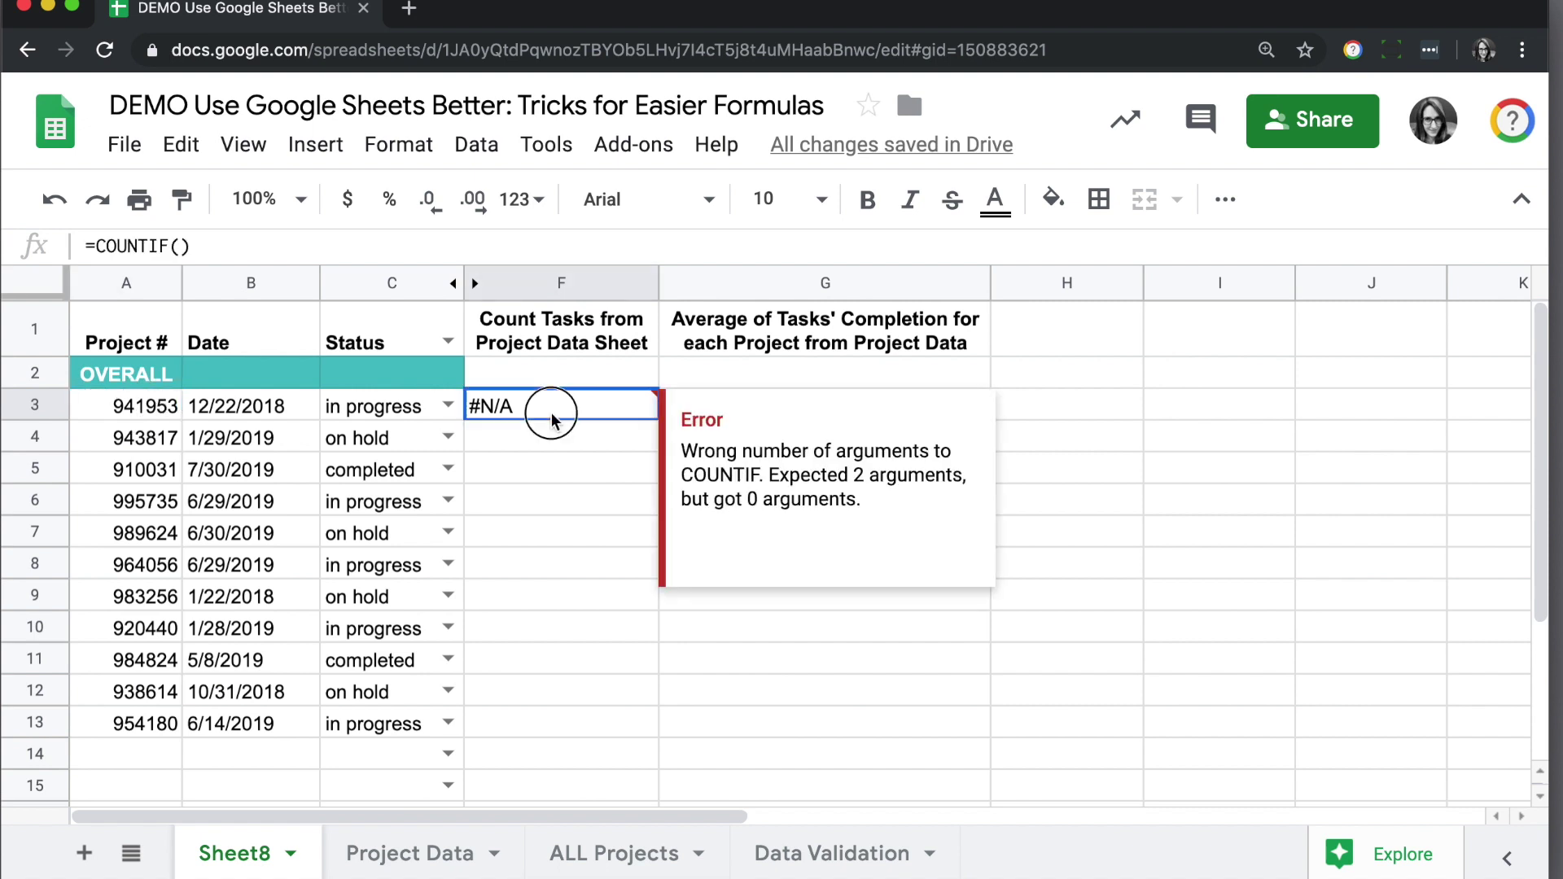
text(=countif()
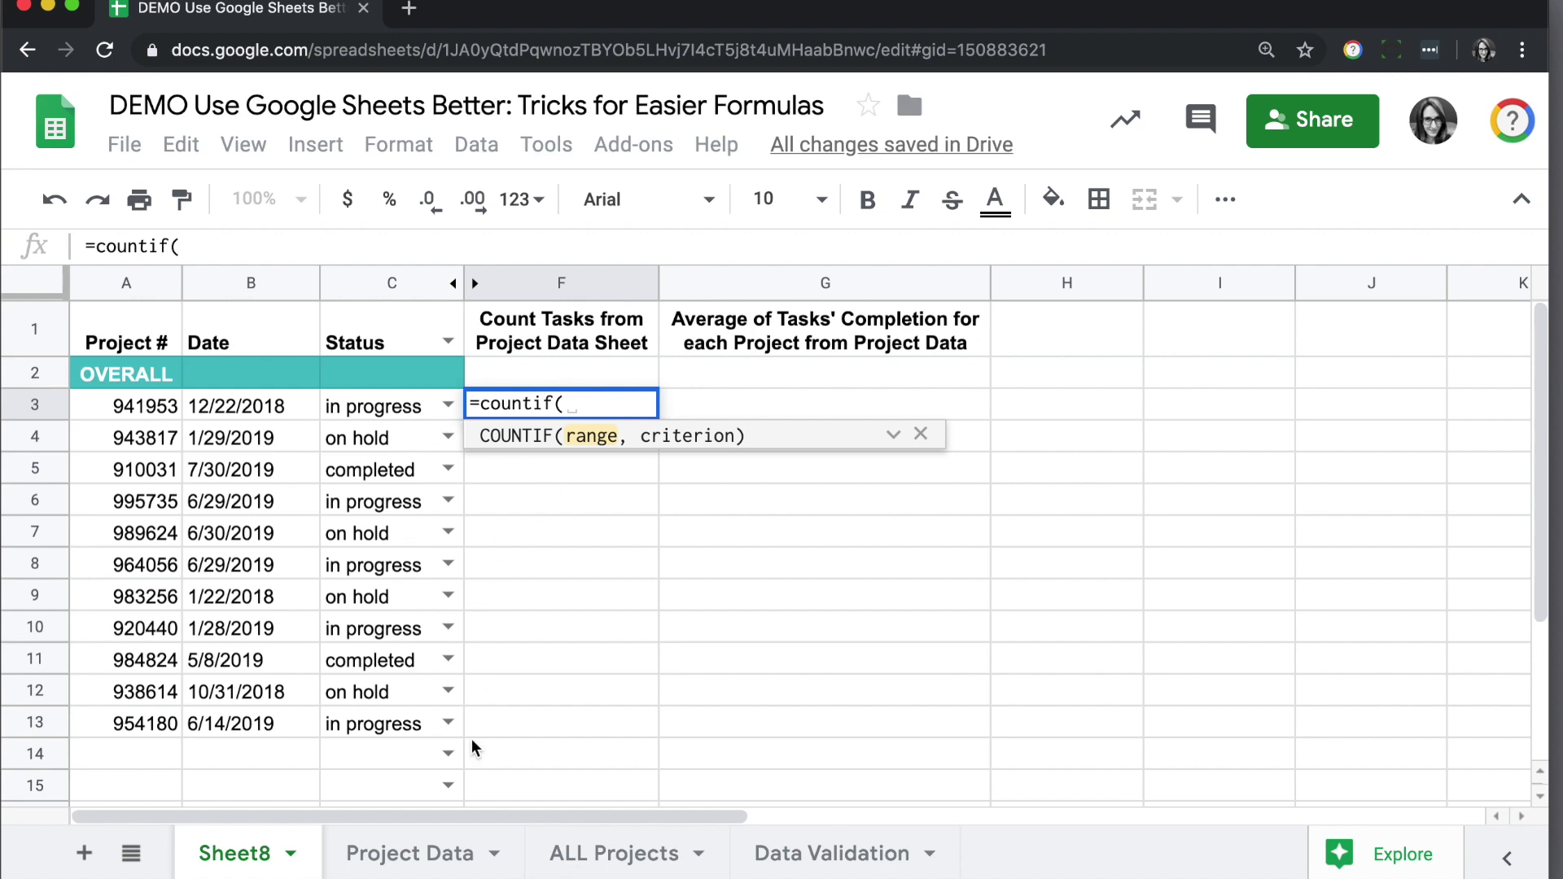
Step: Finish F3 as =countif('Project Data'!A:A,A3), which returns 5 tasks
click(409, 855)
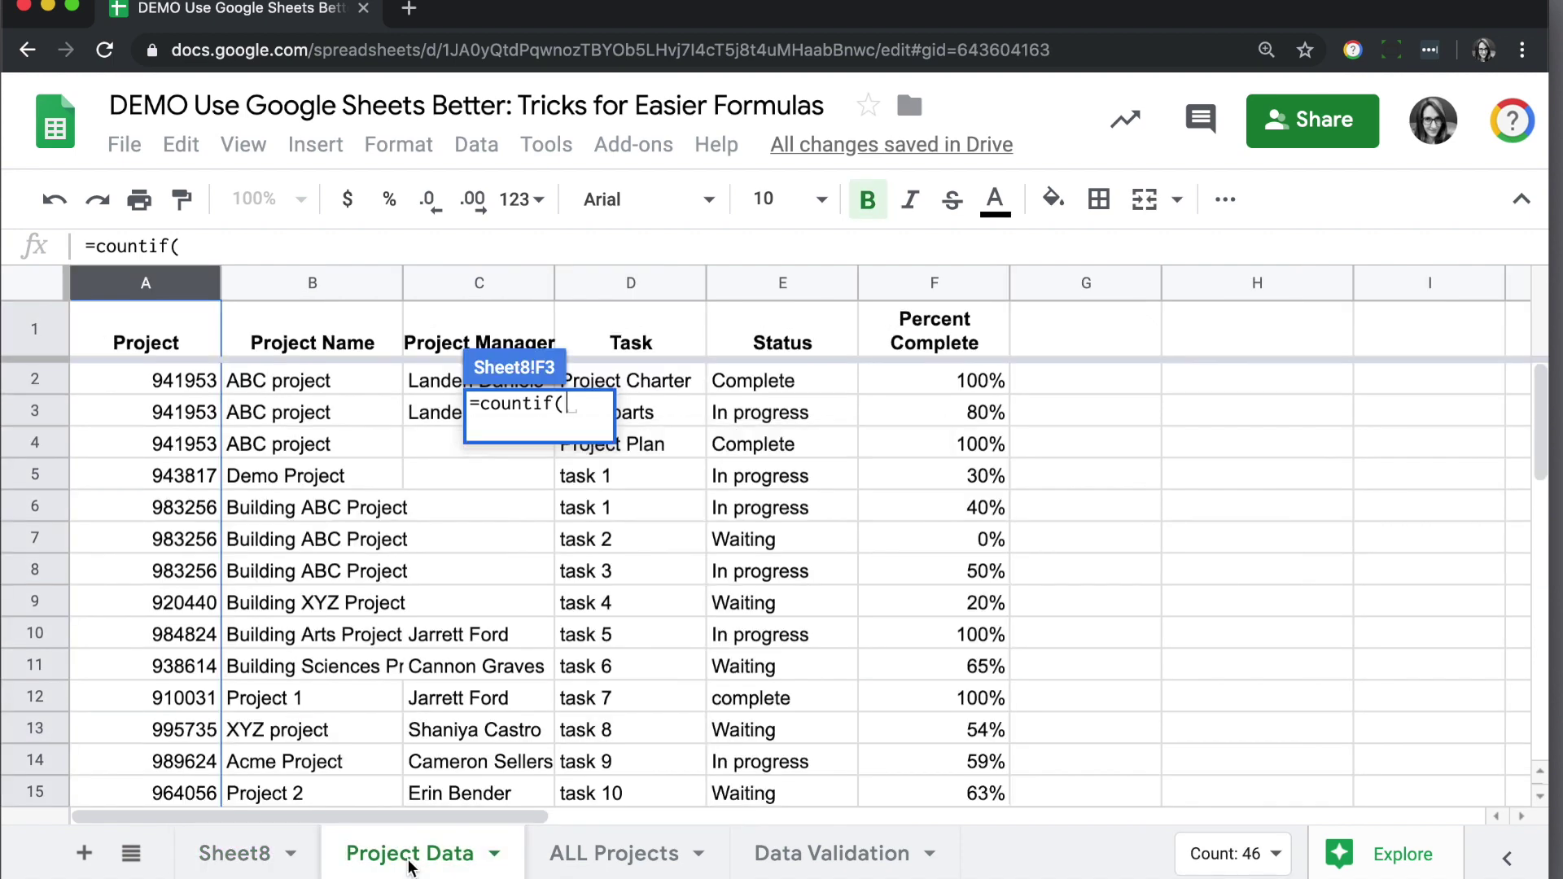
click(145, 285)
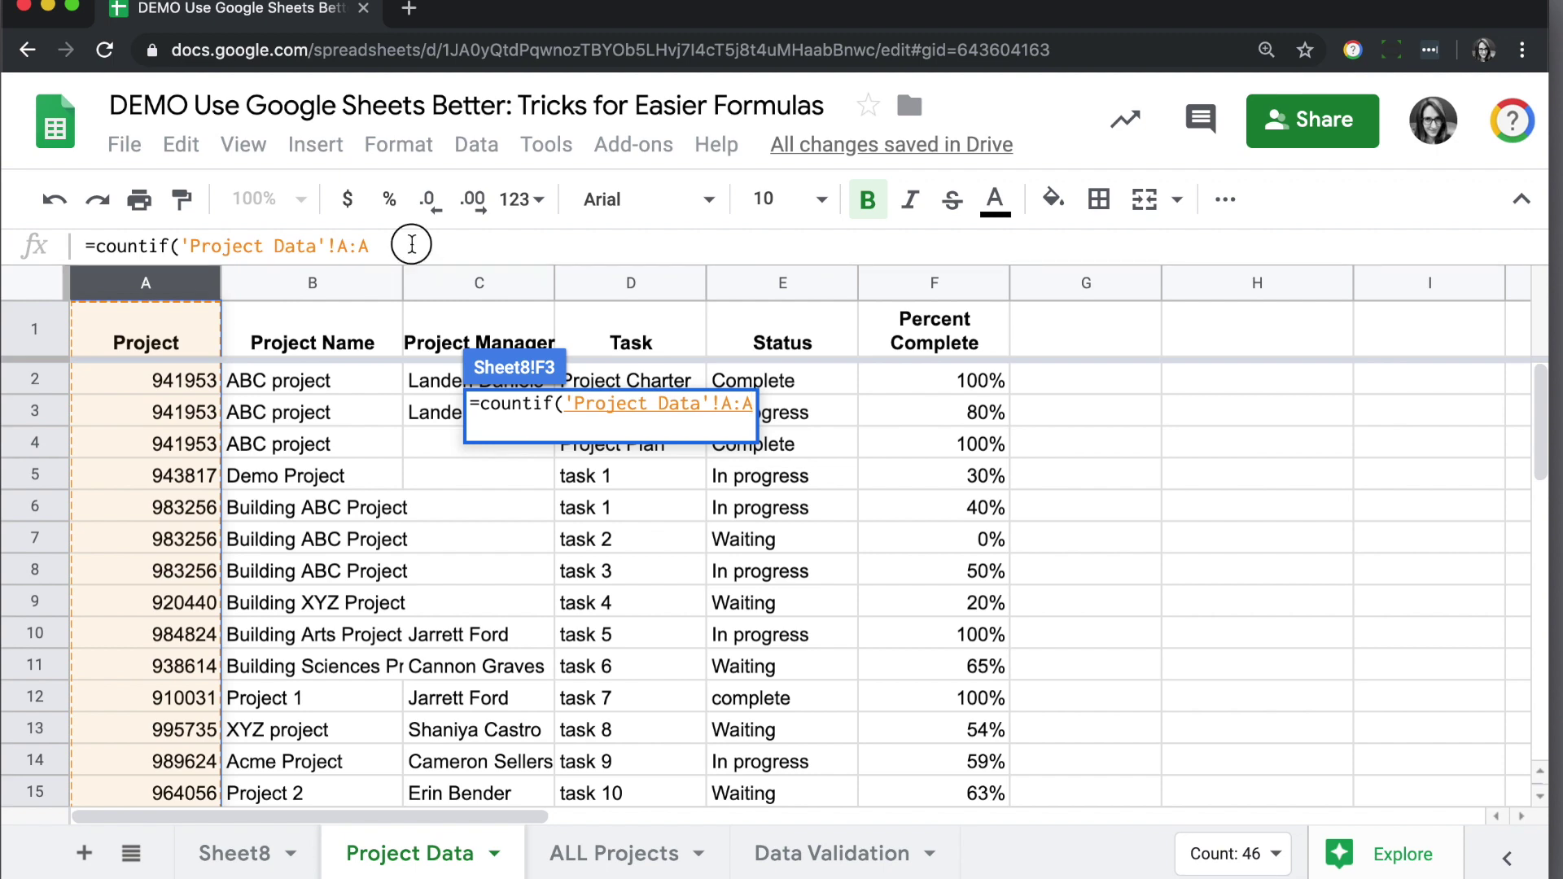
text(,)
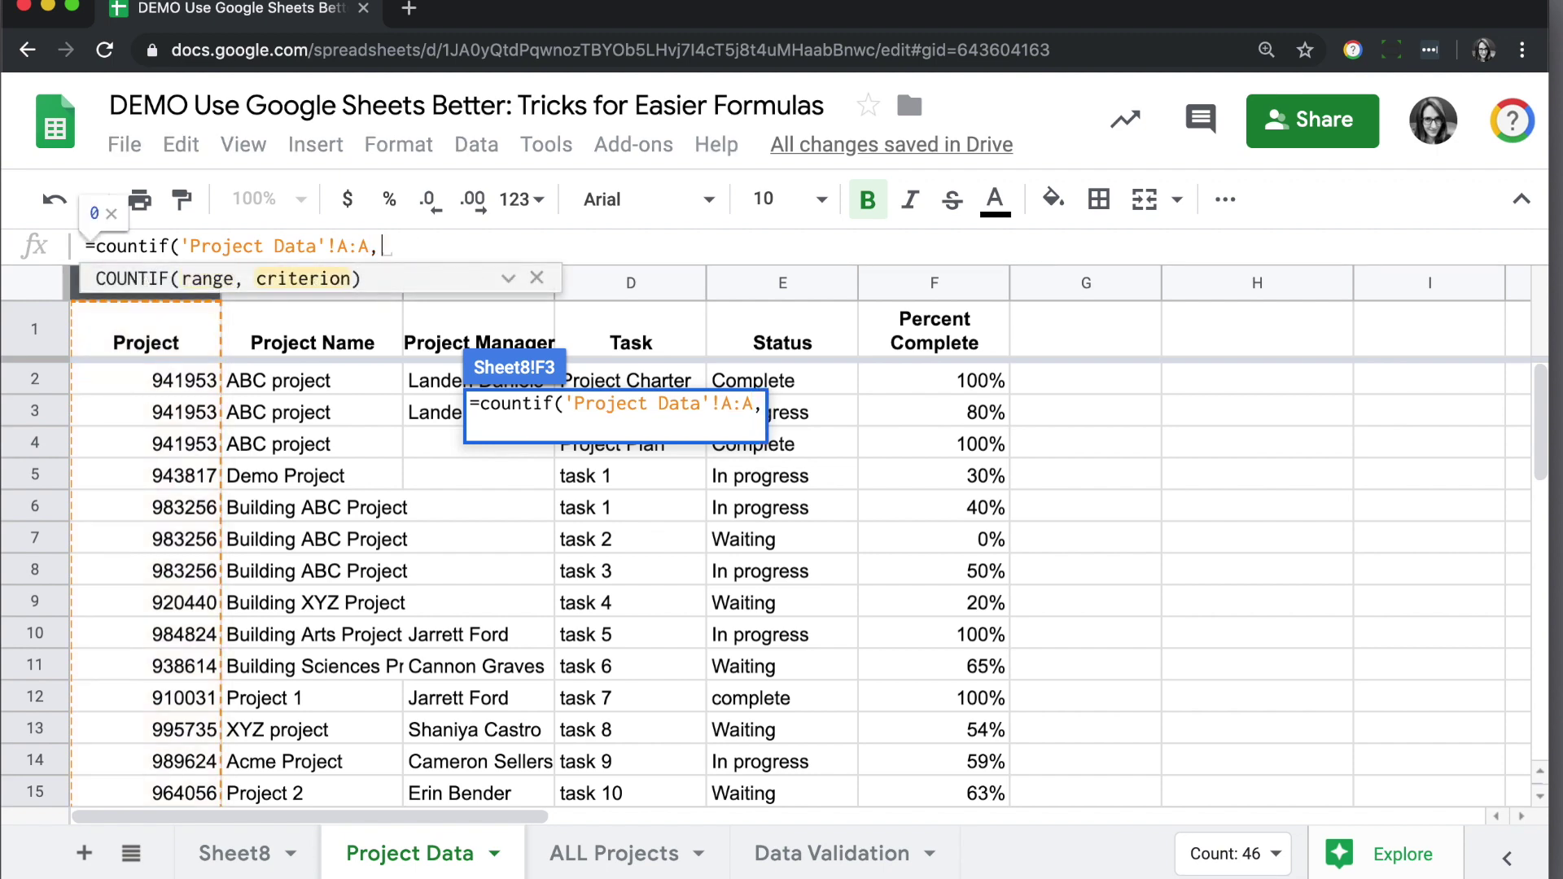
click(233, 853)
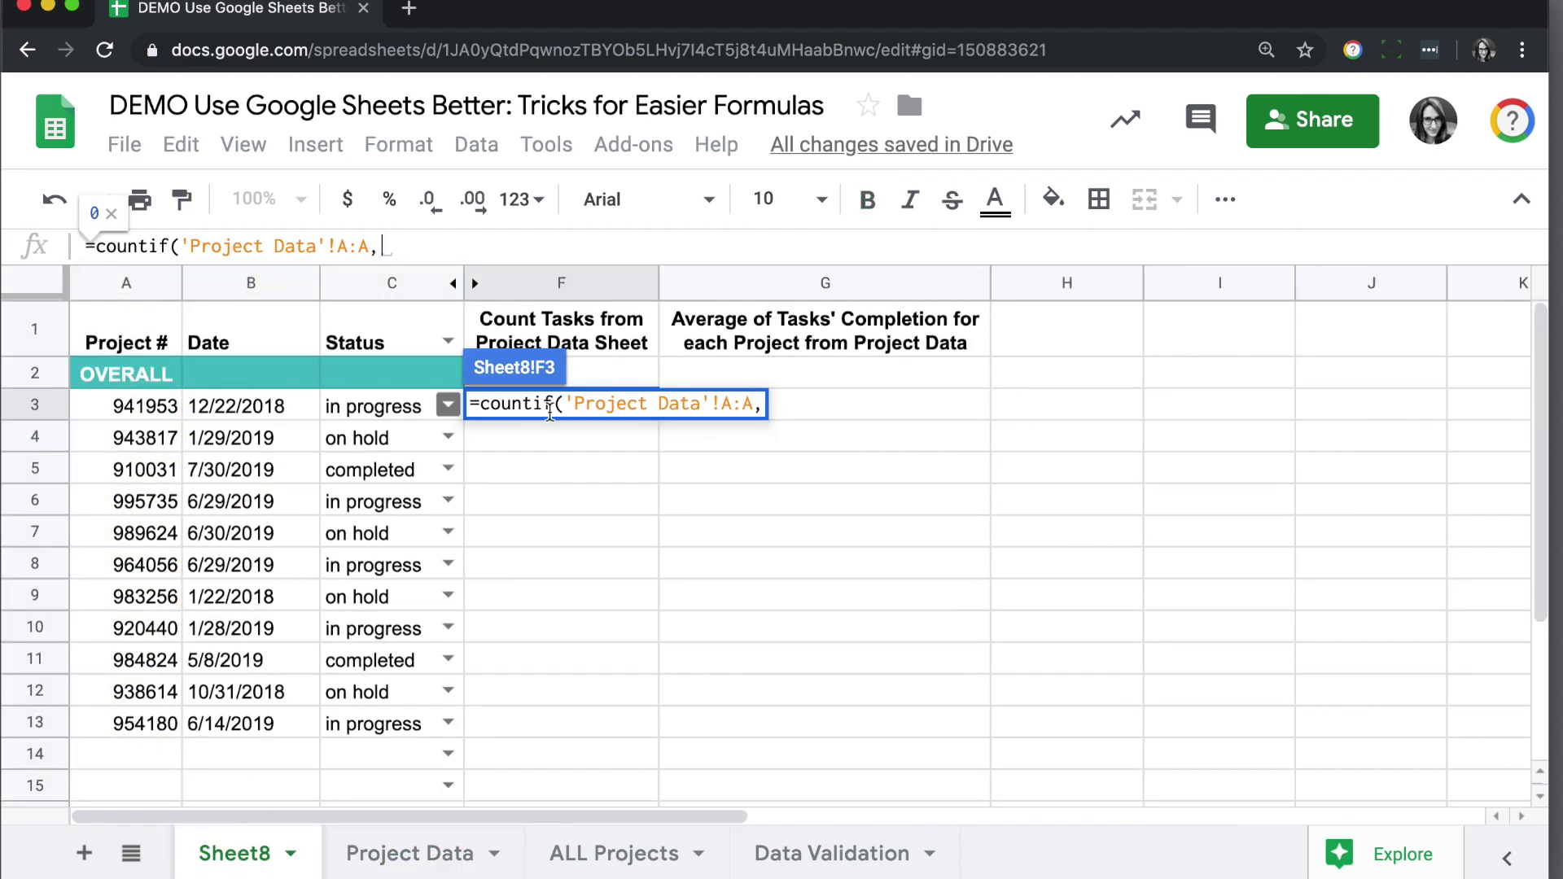
click(130, 404)
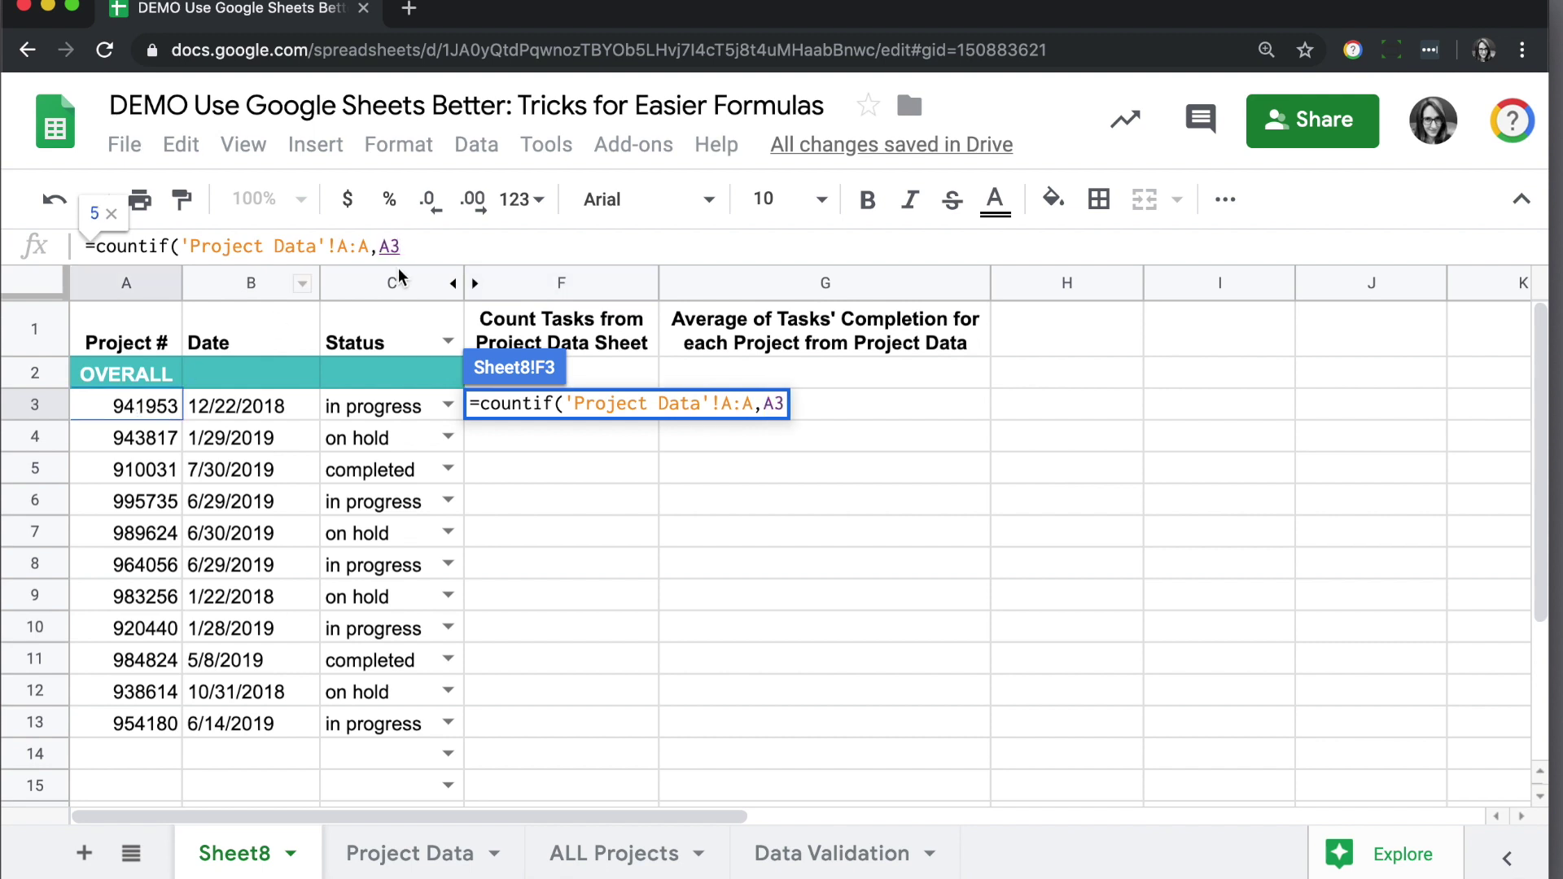
text())
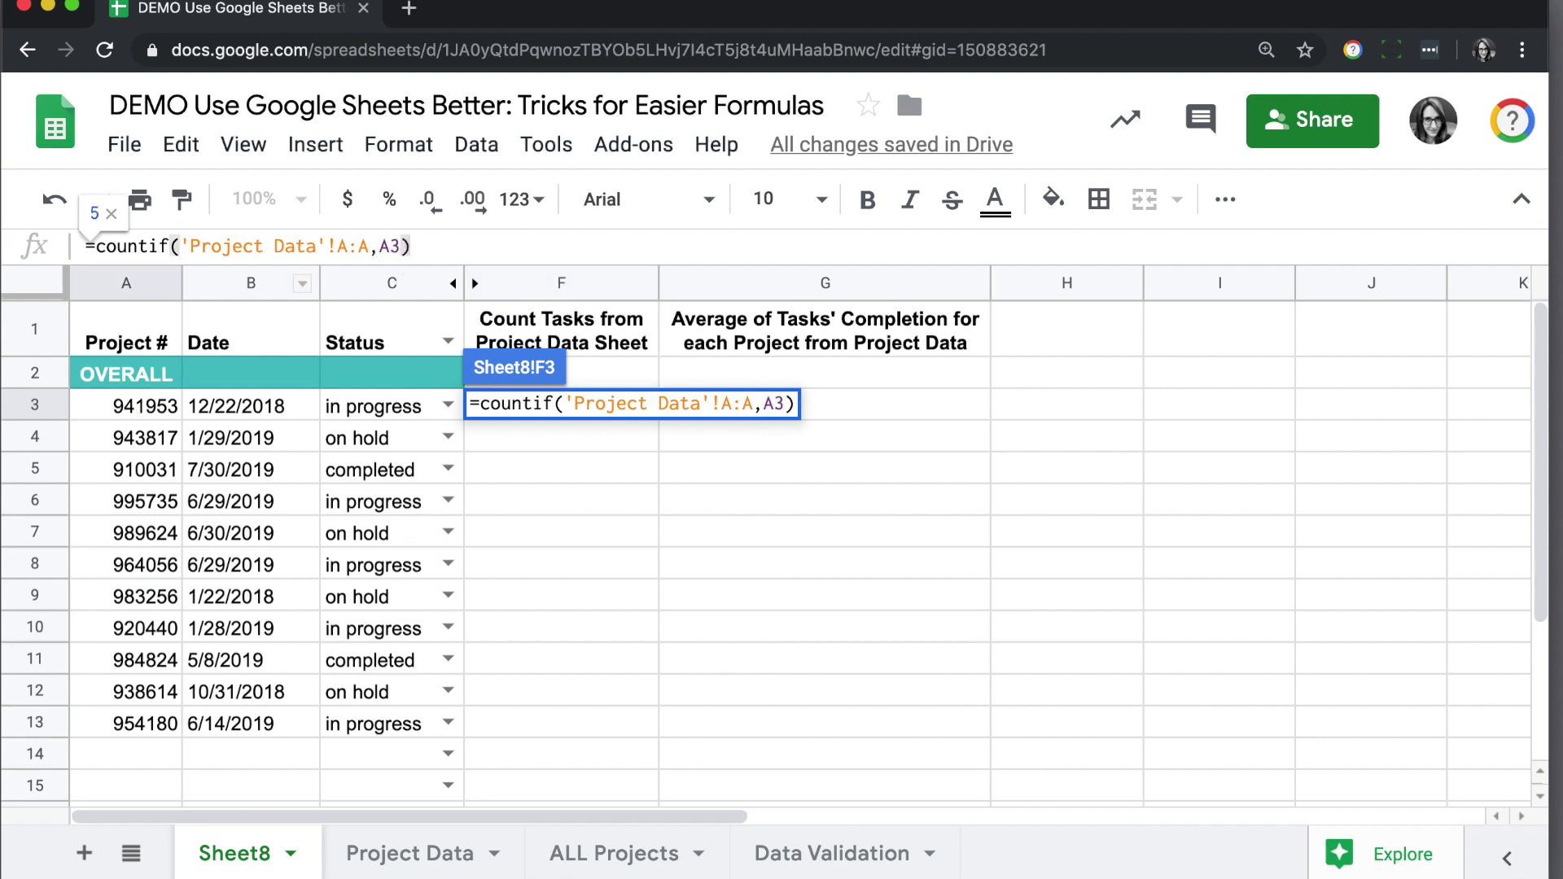
key(Return)
click(569, 409)
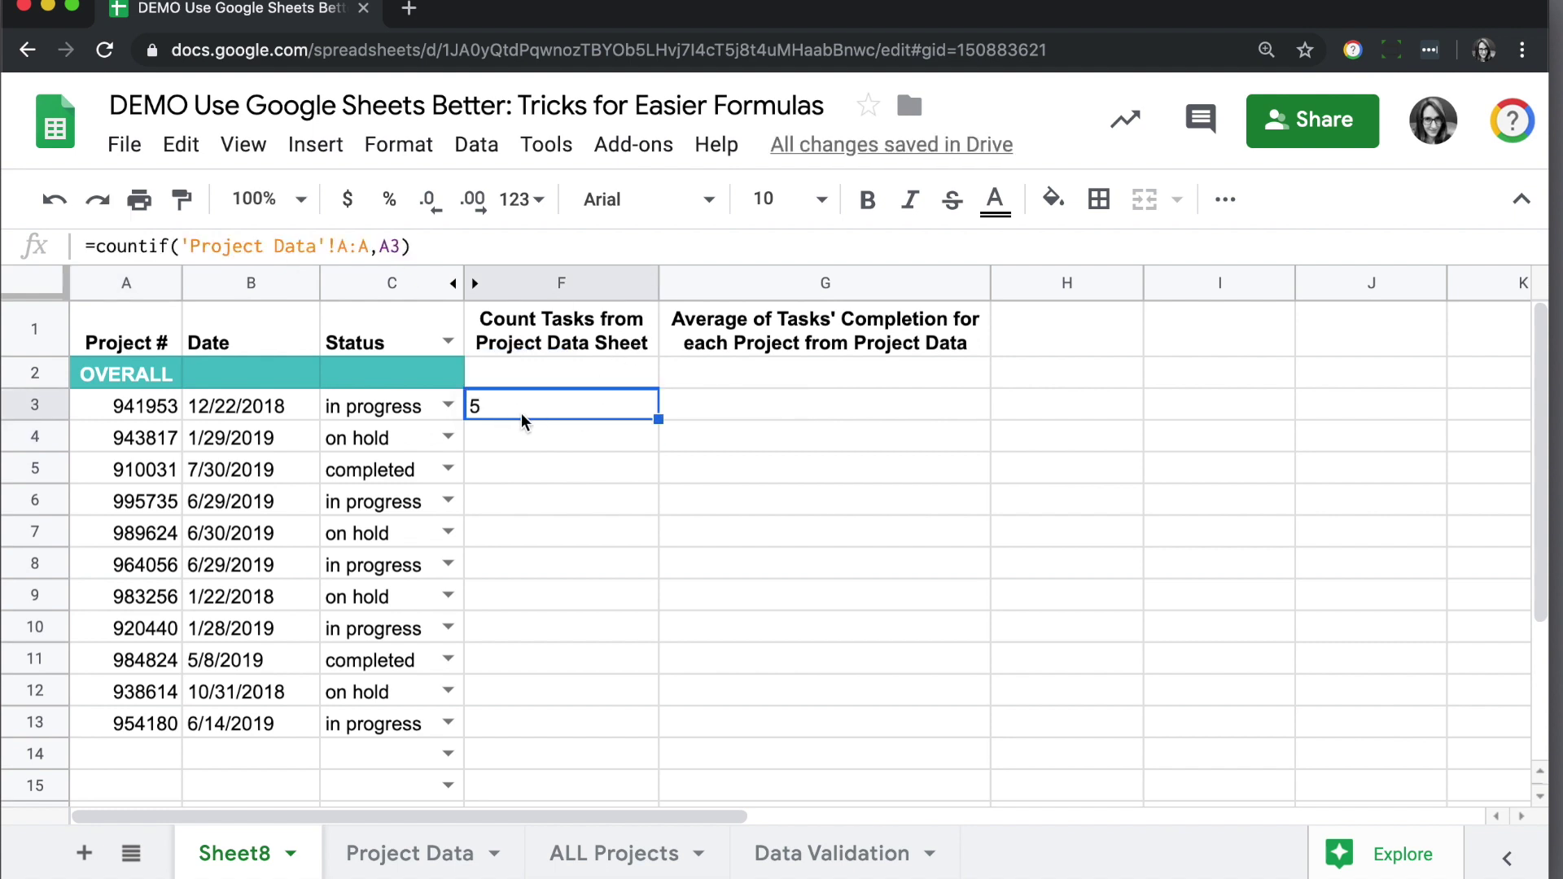
click(711, 408)
Step: Enter =averageif('Project Data'!A:A,A3,'Project Data'!F:F) in G3, which returns 0.795
text(=)
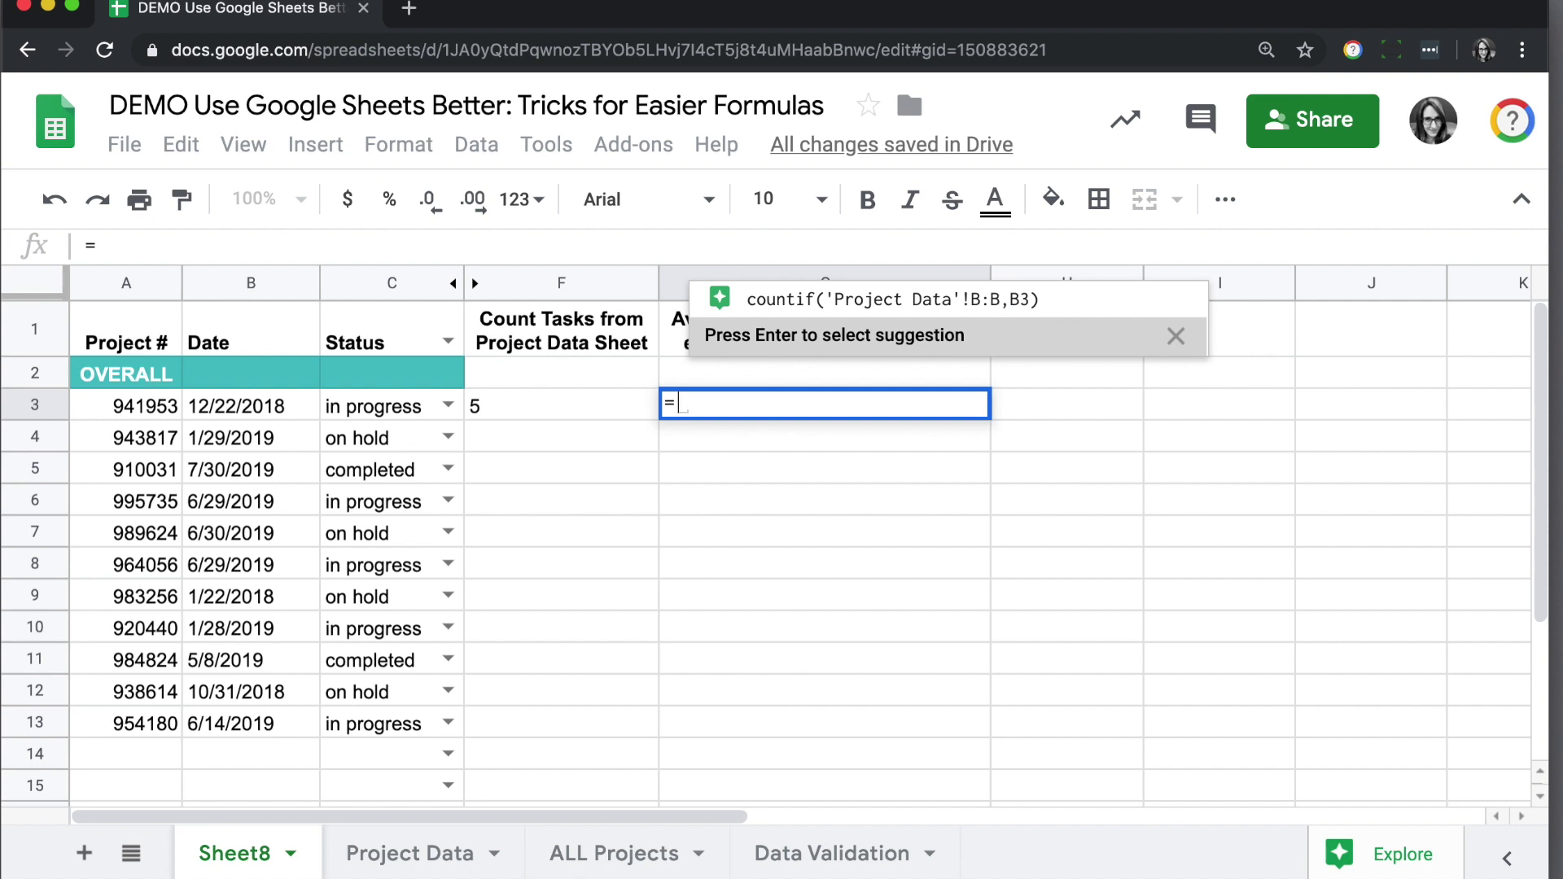
text(averag)
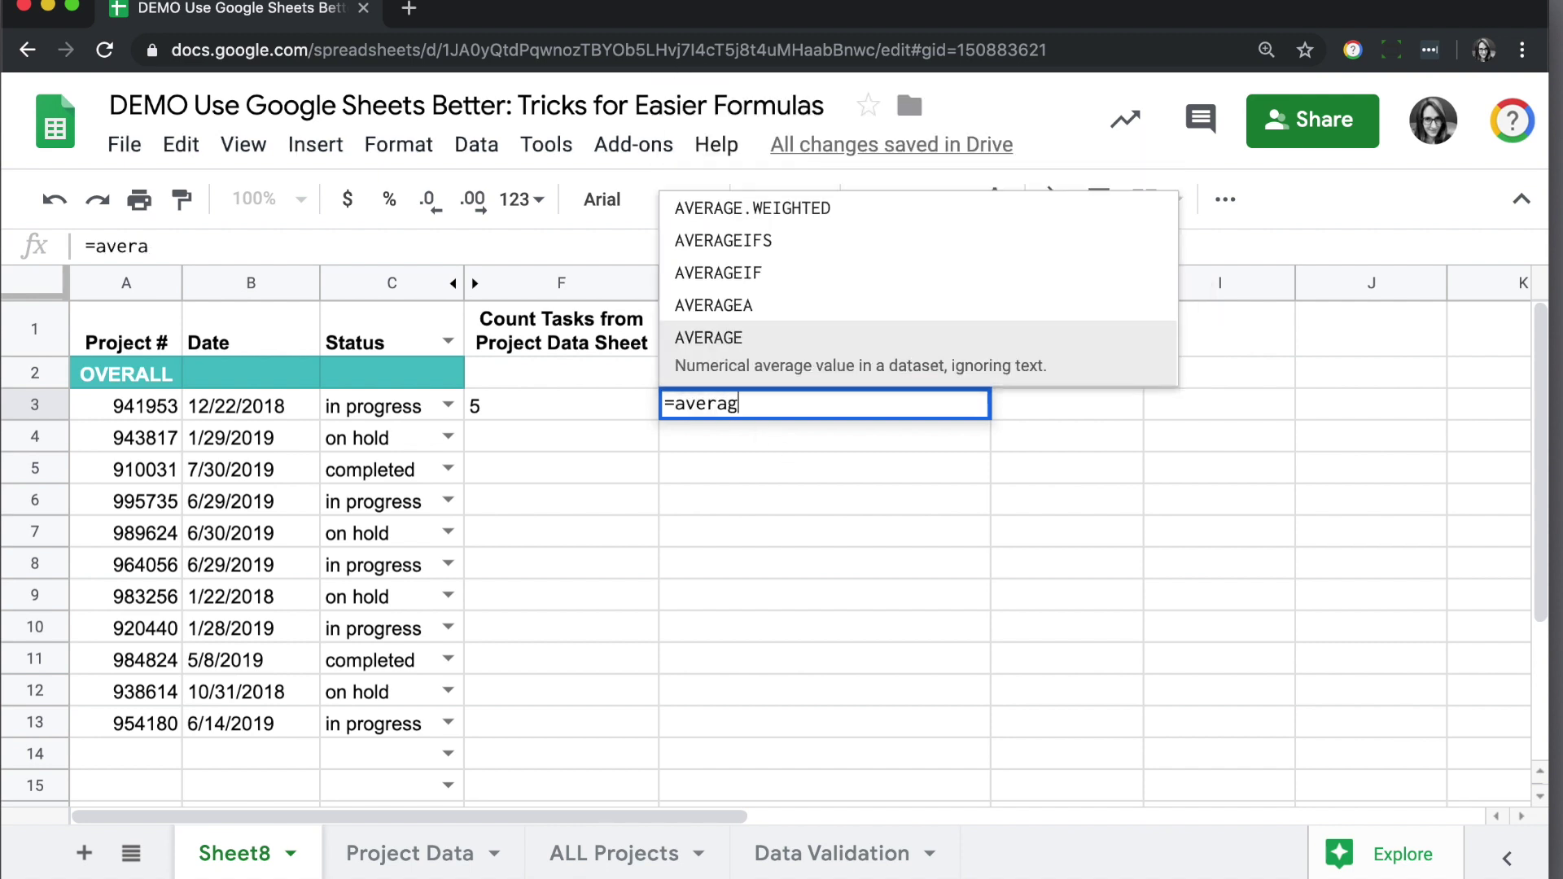
text(eif)
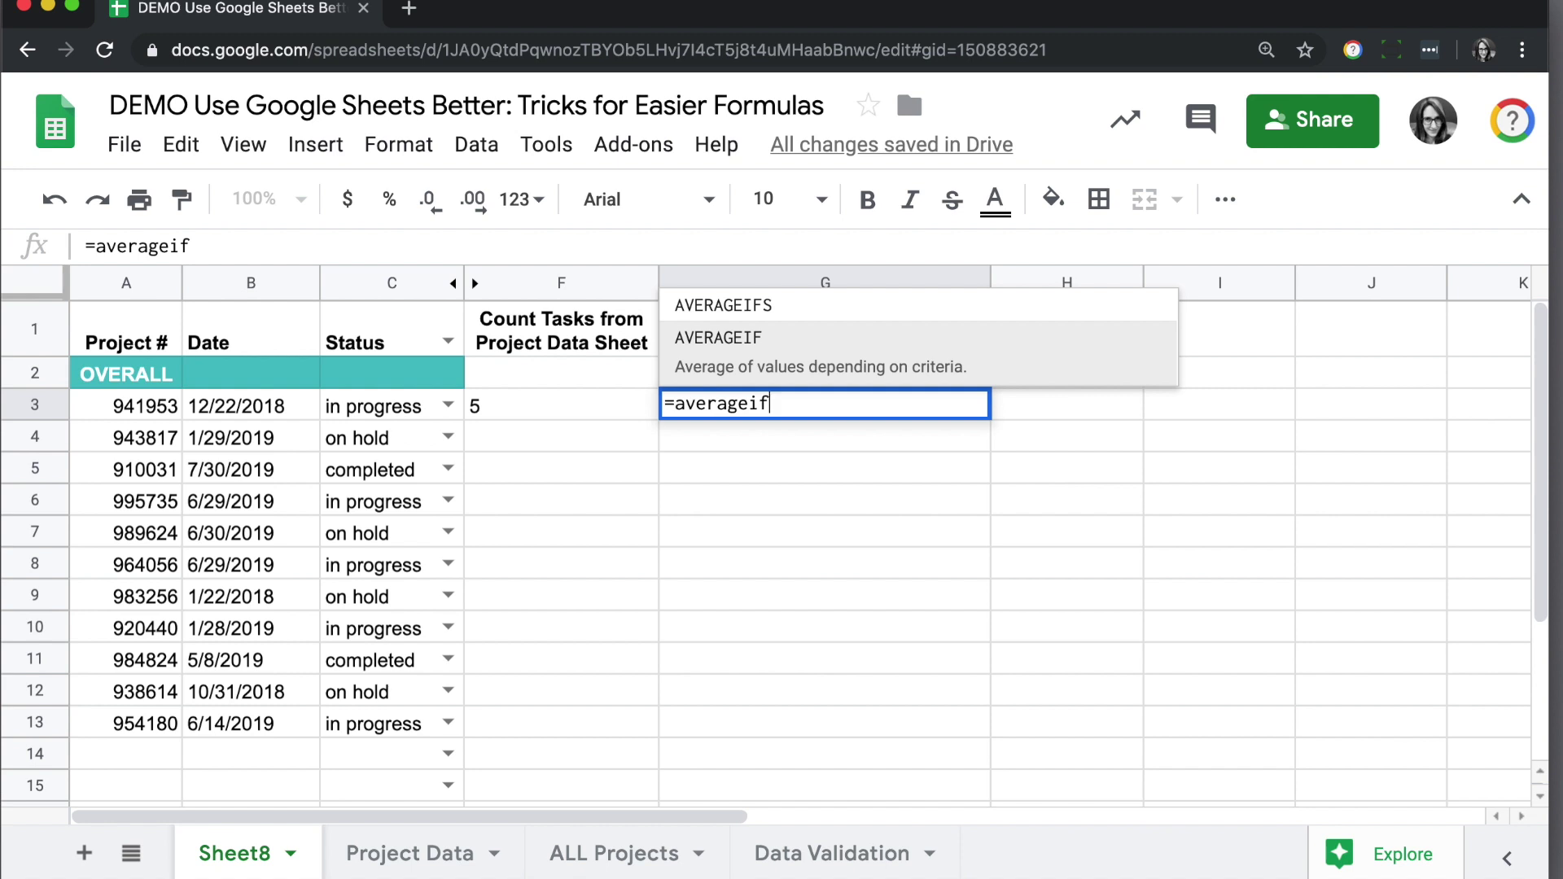
text(()
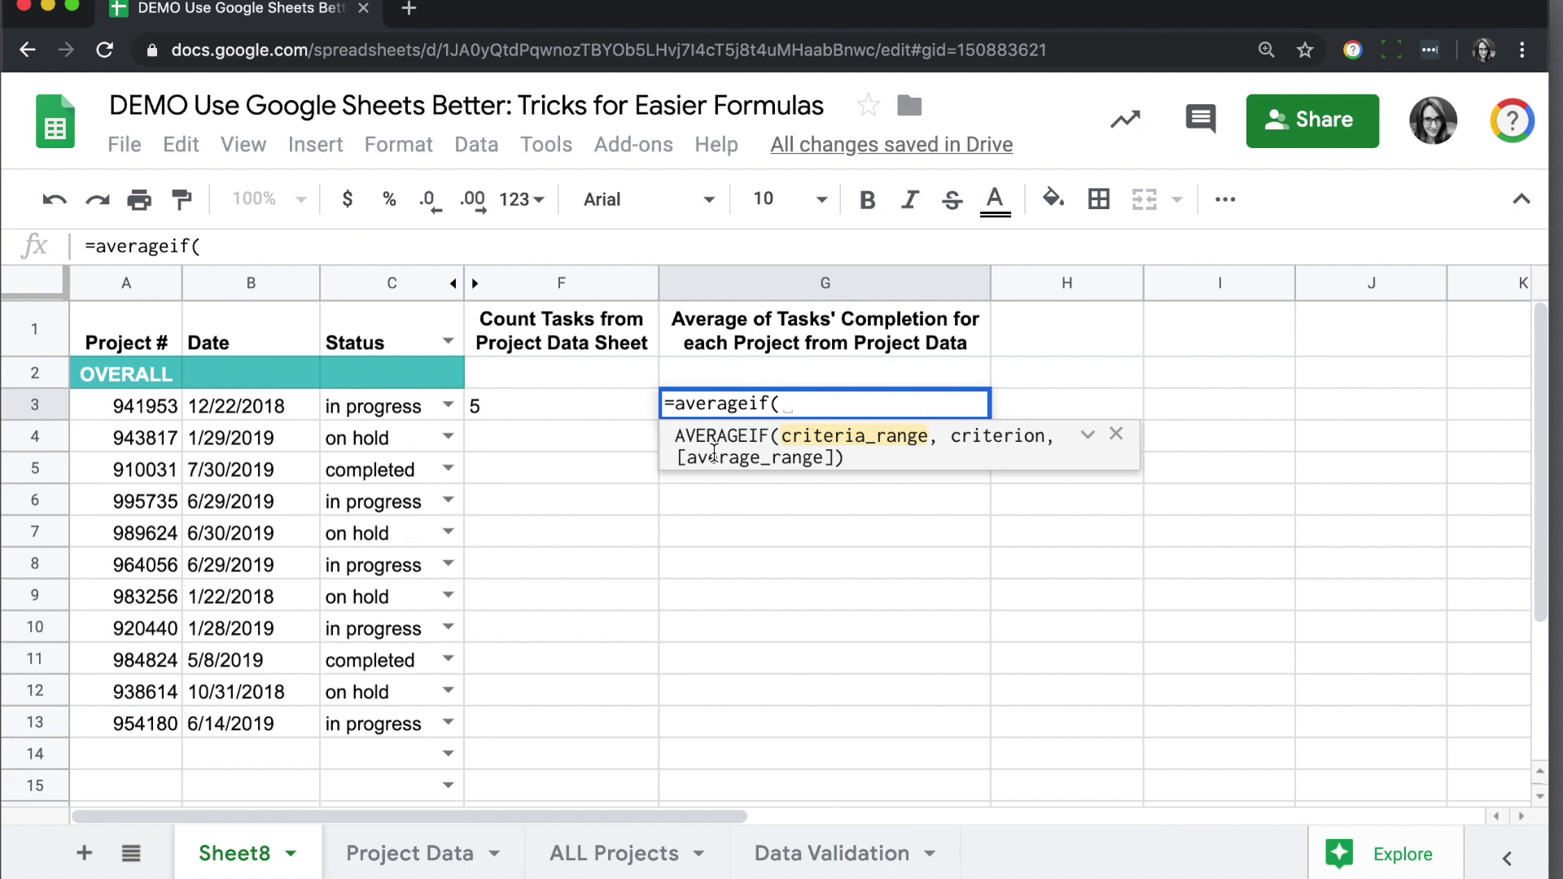
click(410, 852)
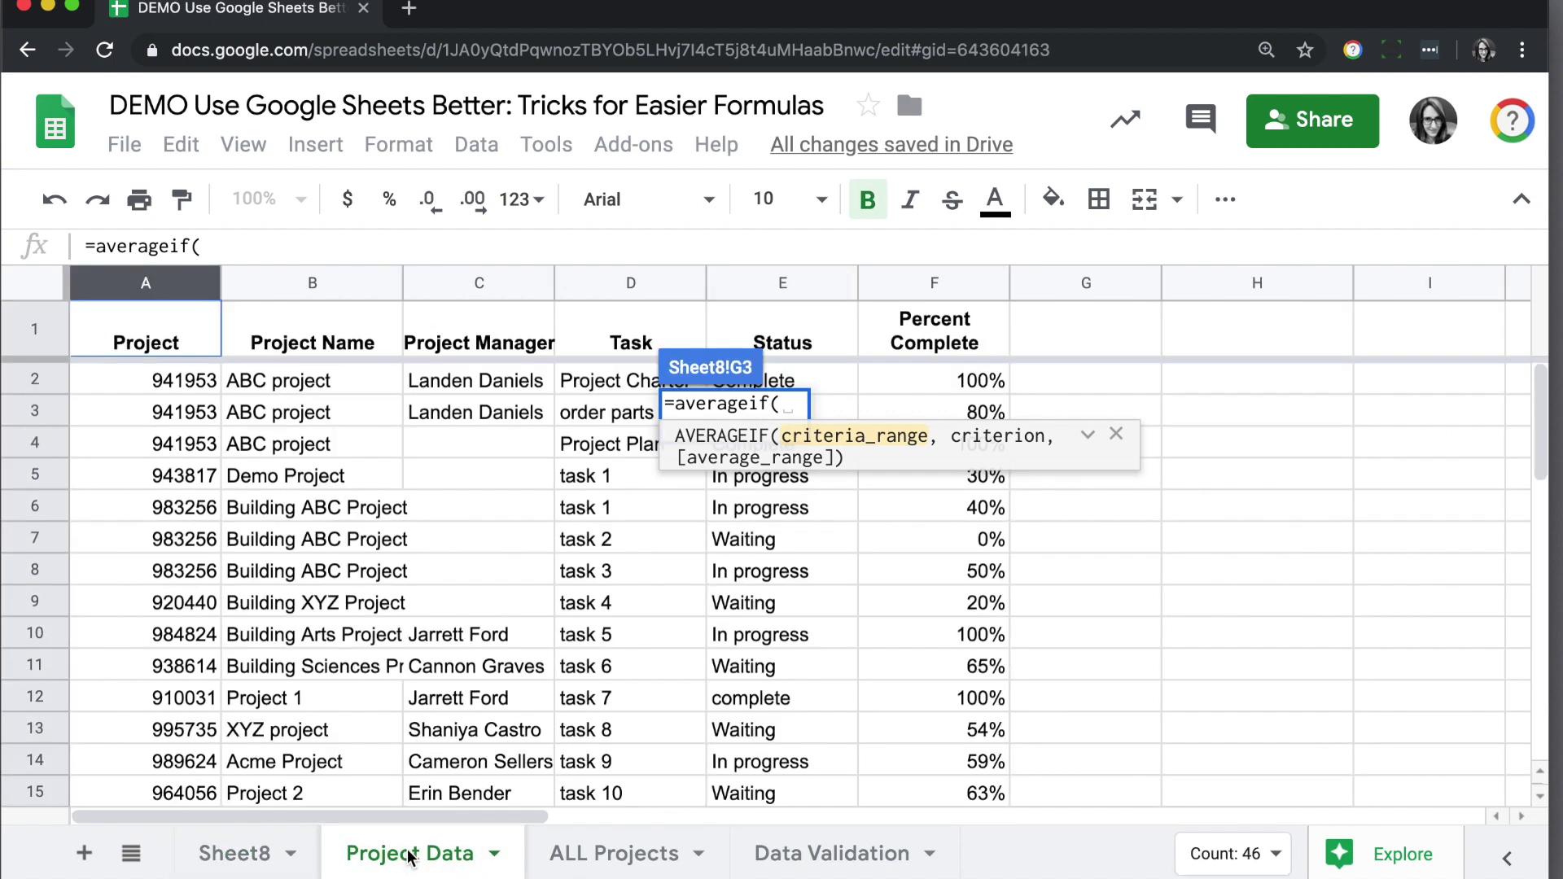
click(202, 283)
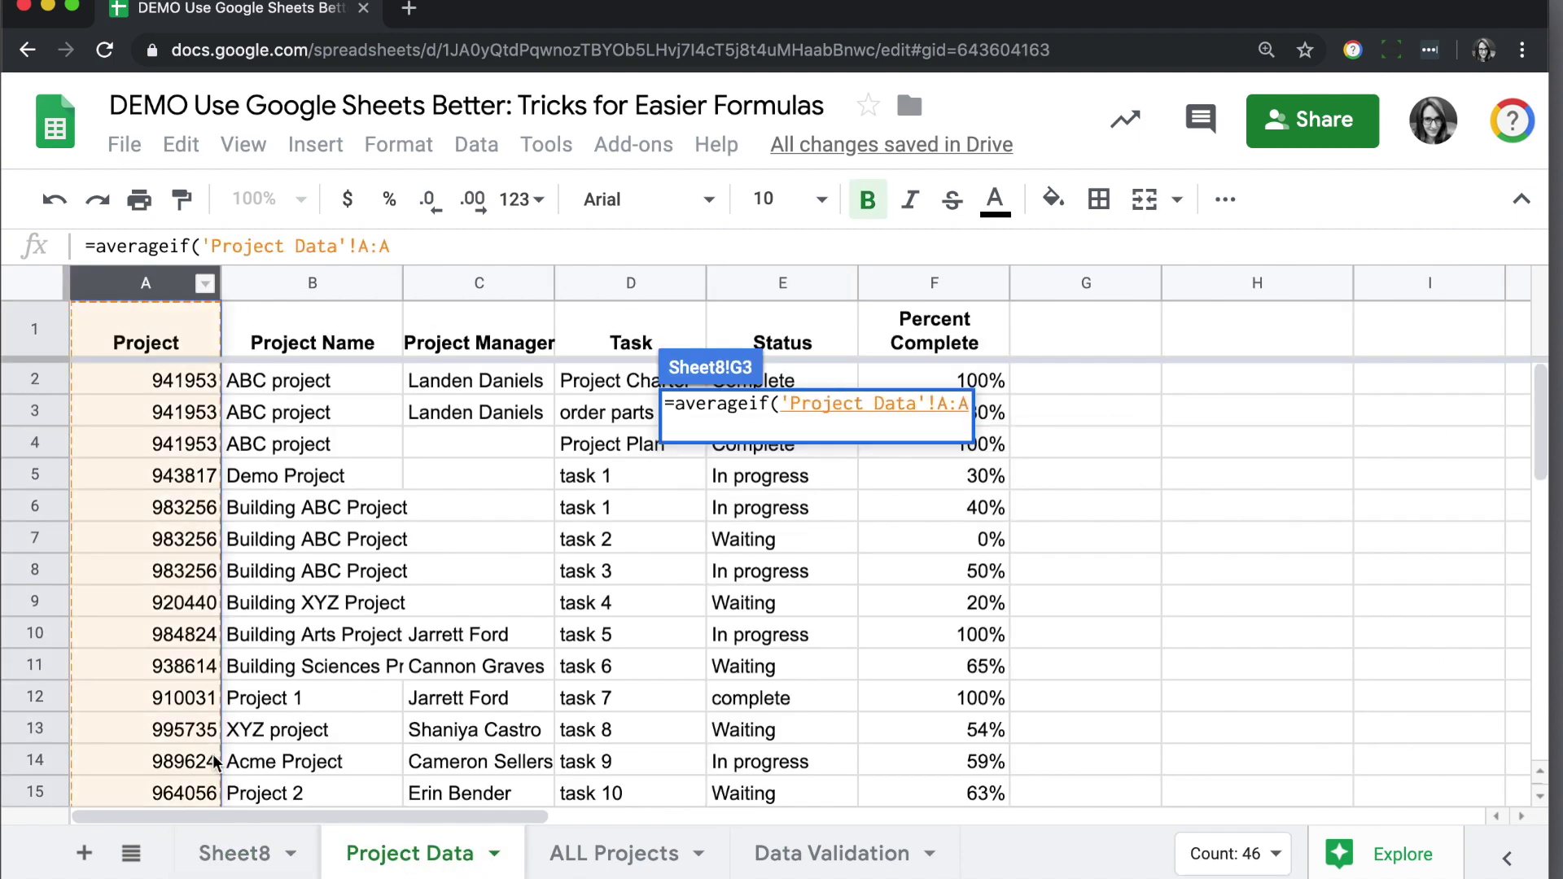
click(230, 853)
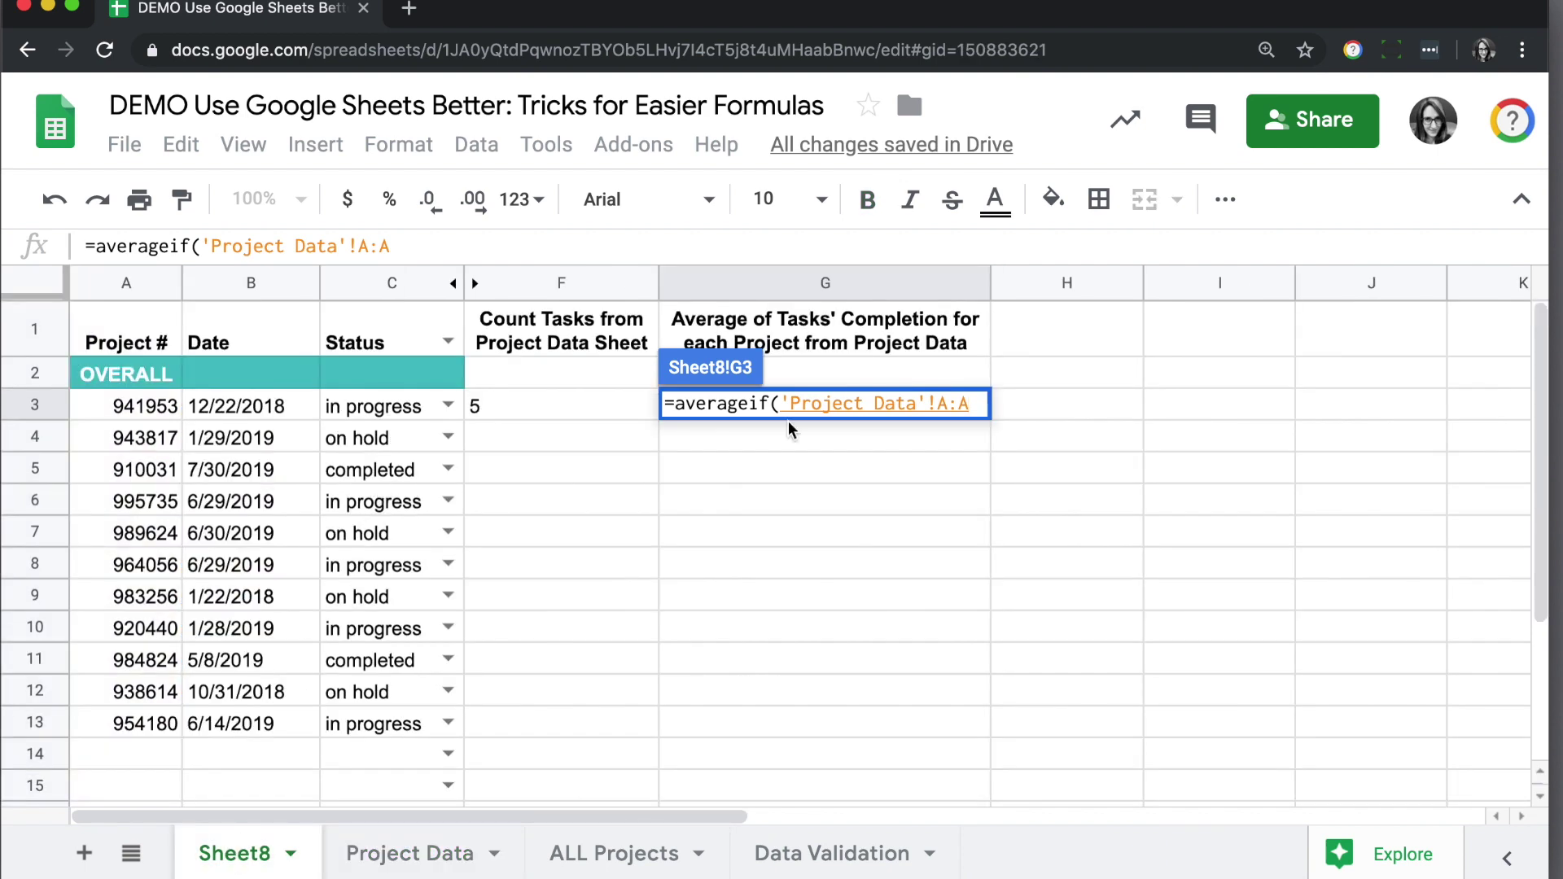
text(,)
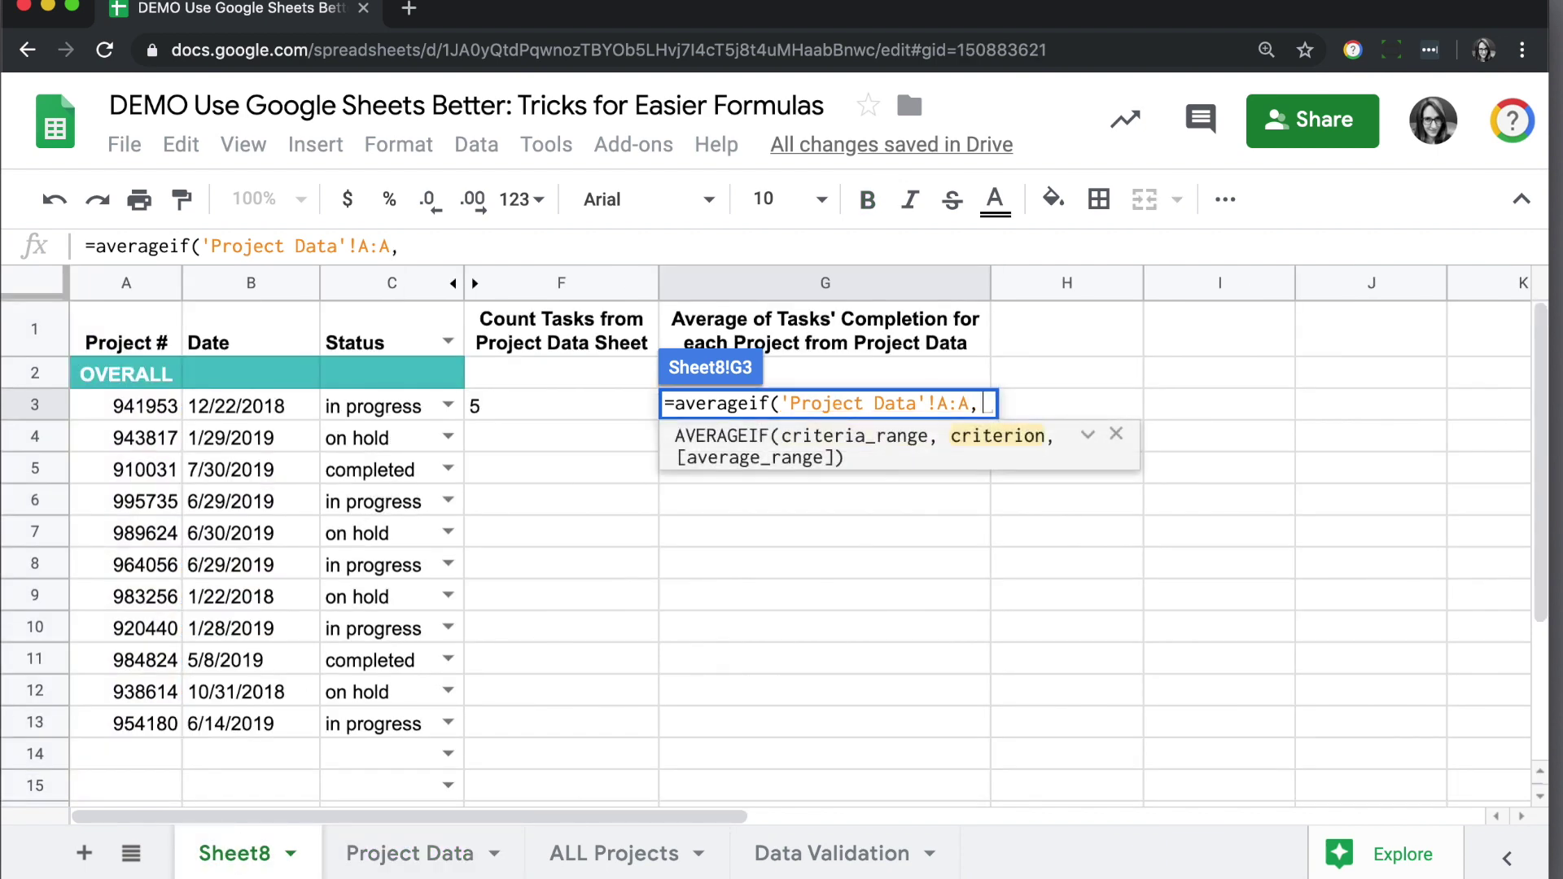
click(128, 408)
text(,)
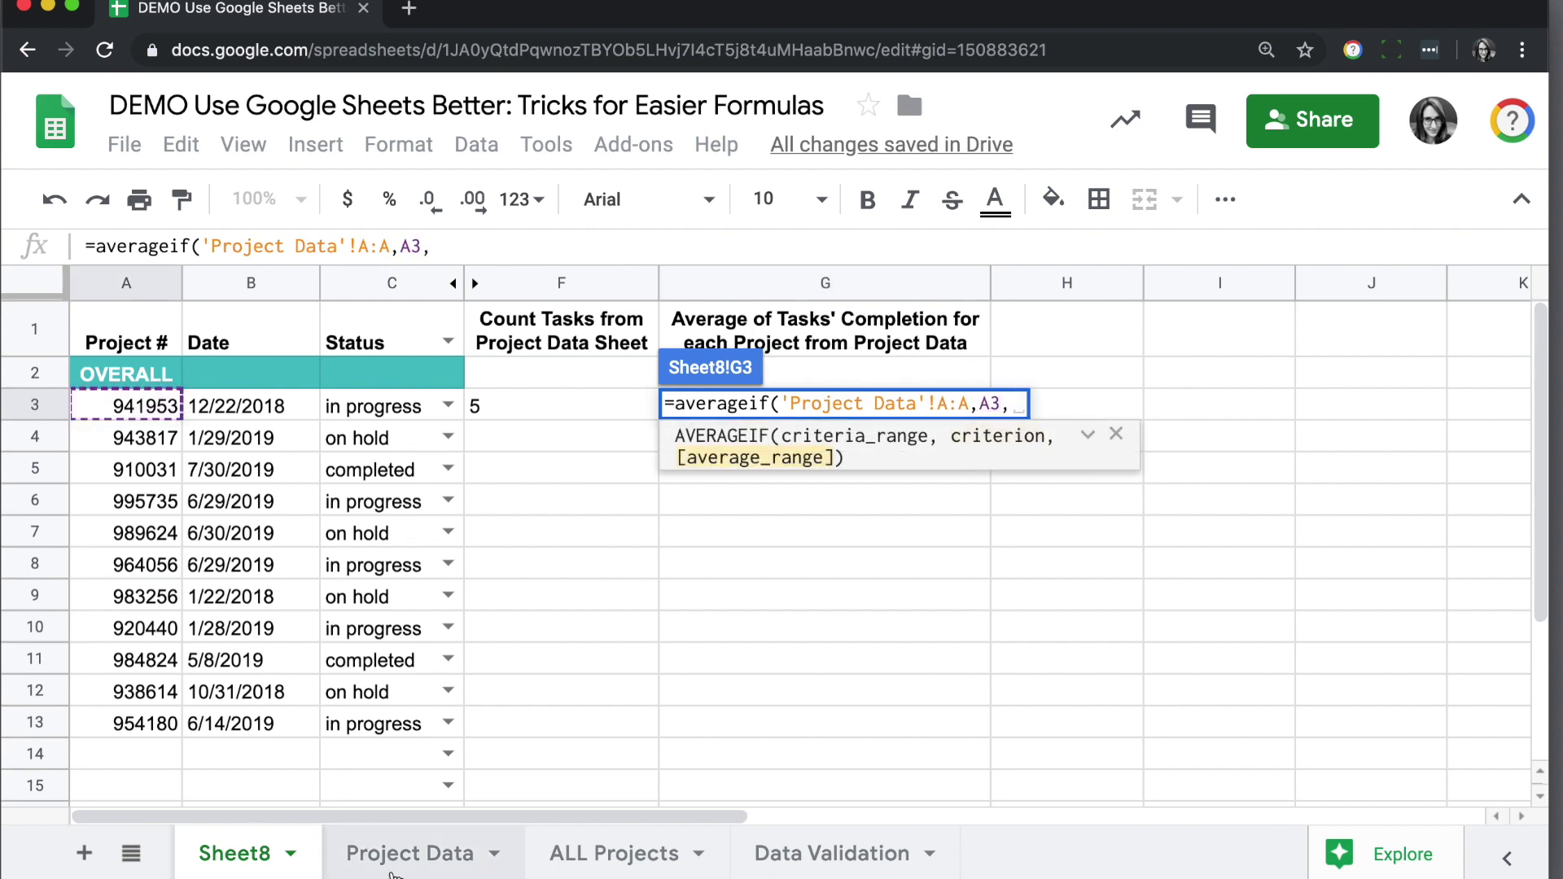
click(410, 853)
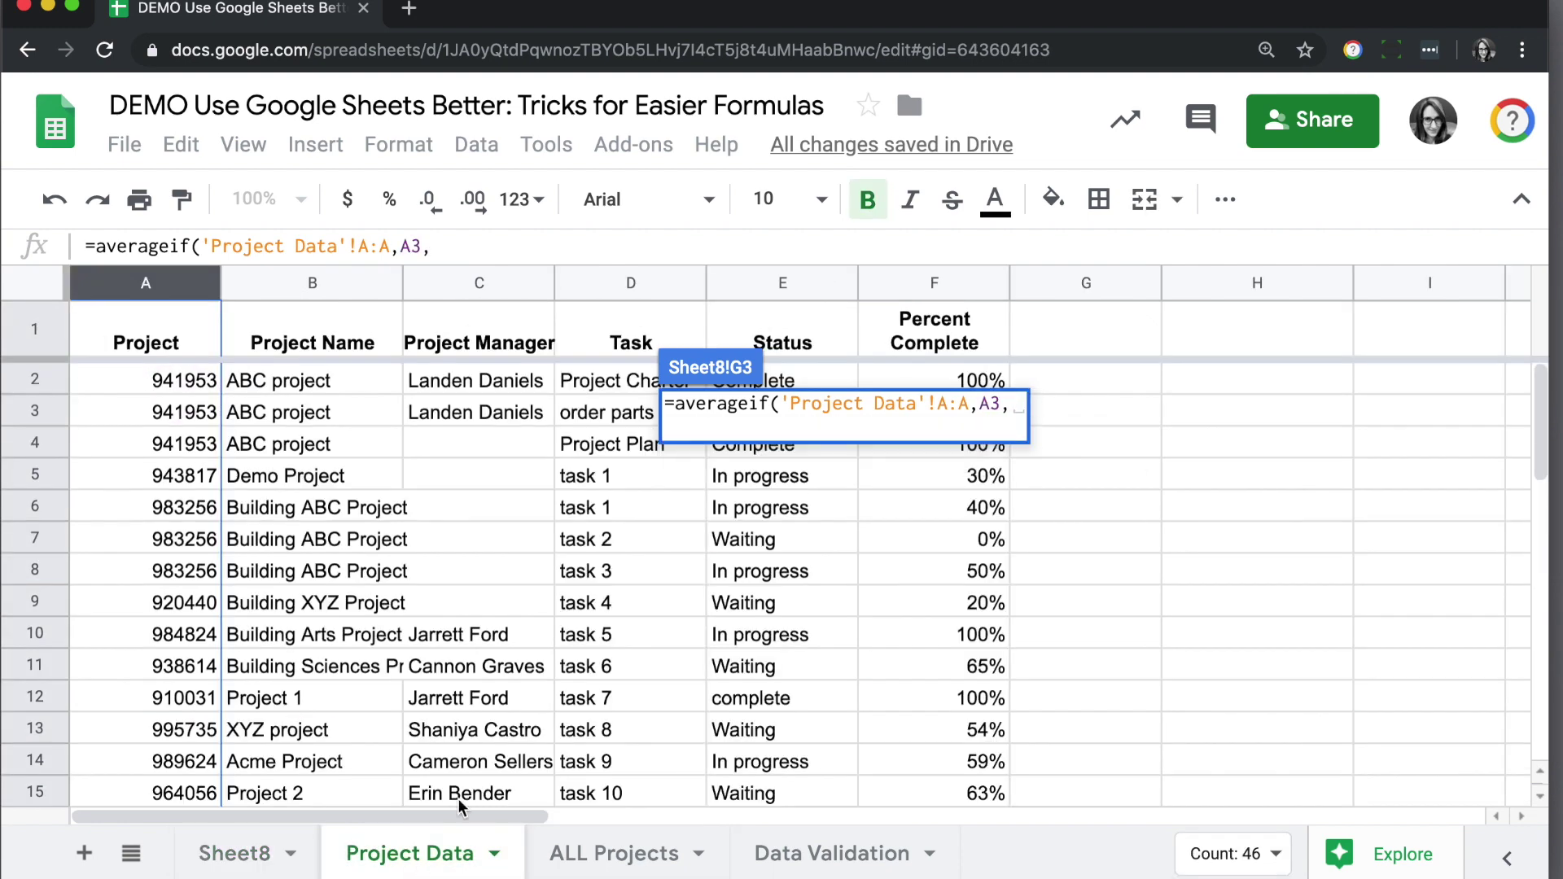
click(926, 283)
text())
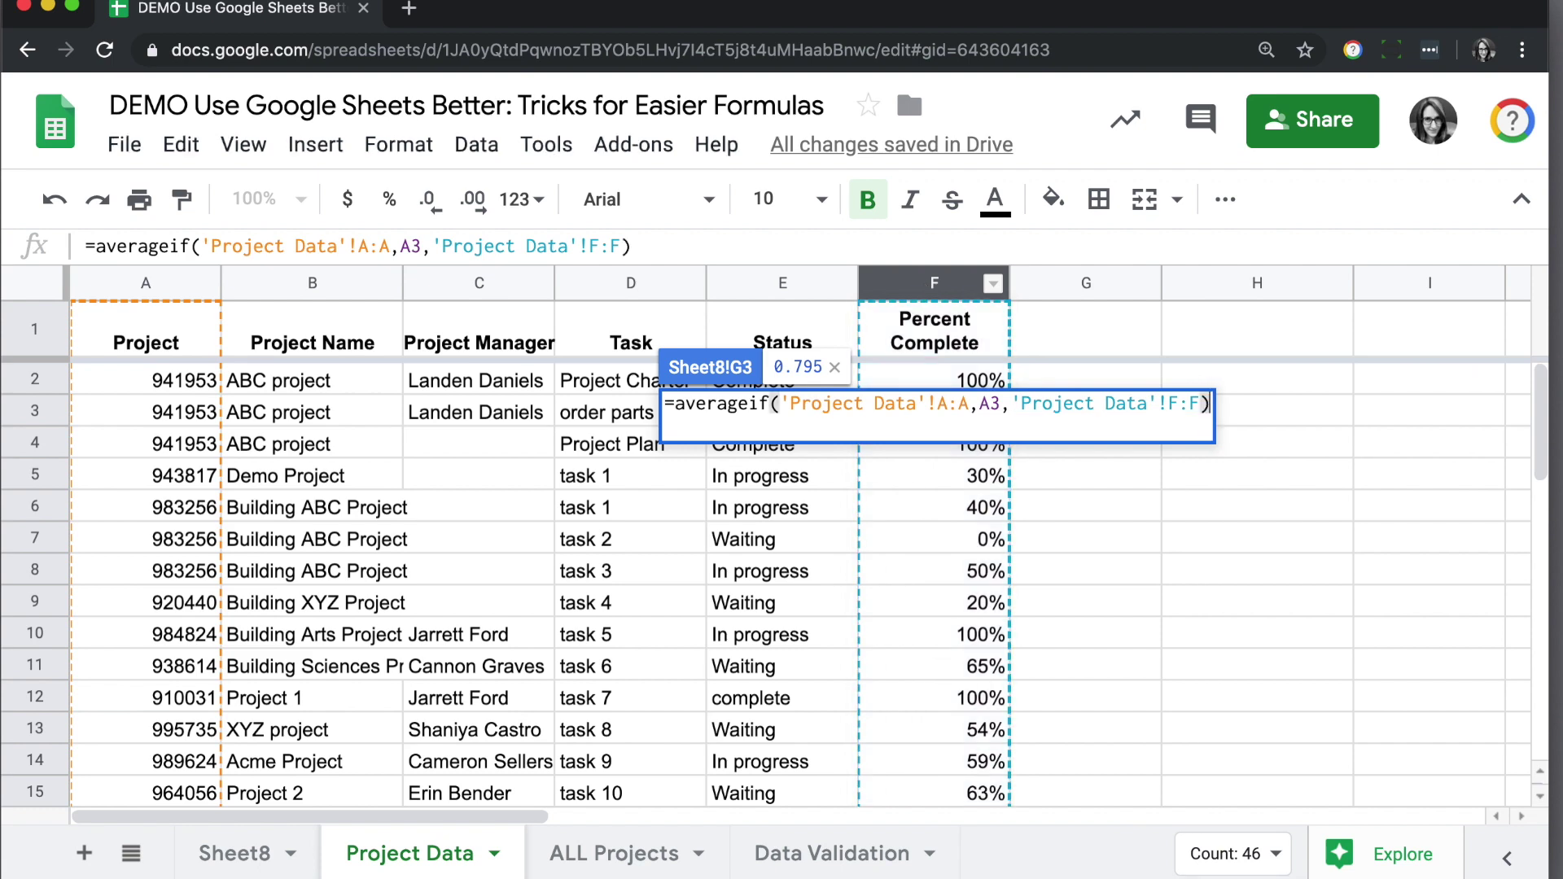
key(Return)
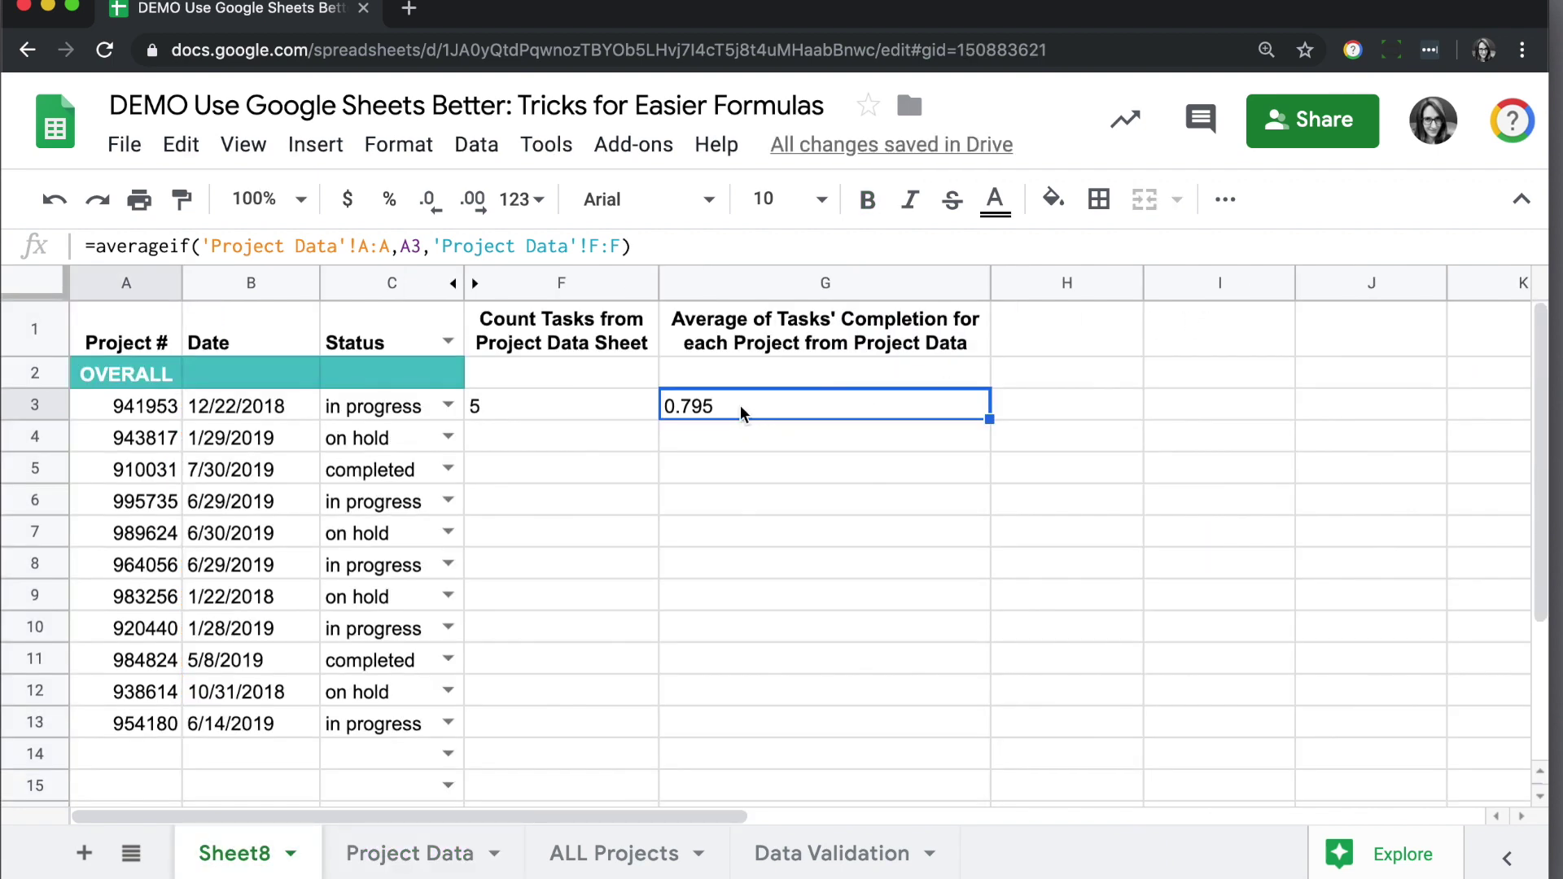
Step: Format G3 as a percentage with no decimal places, so it shows 80%
click(391, 200)
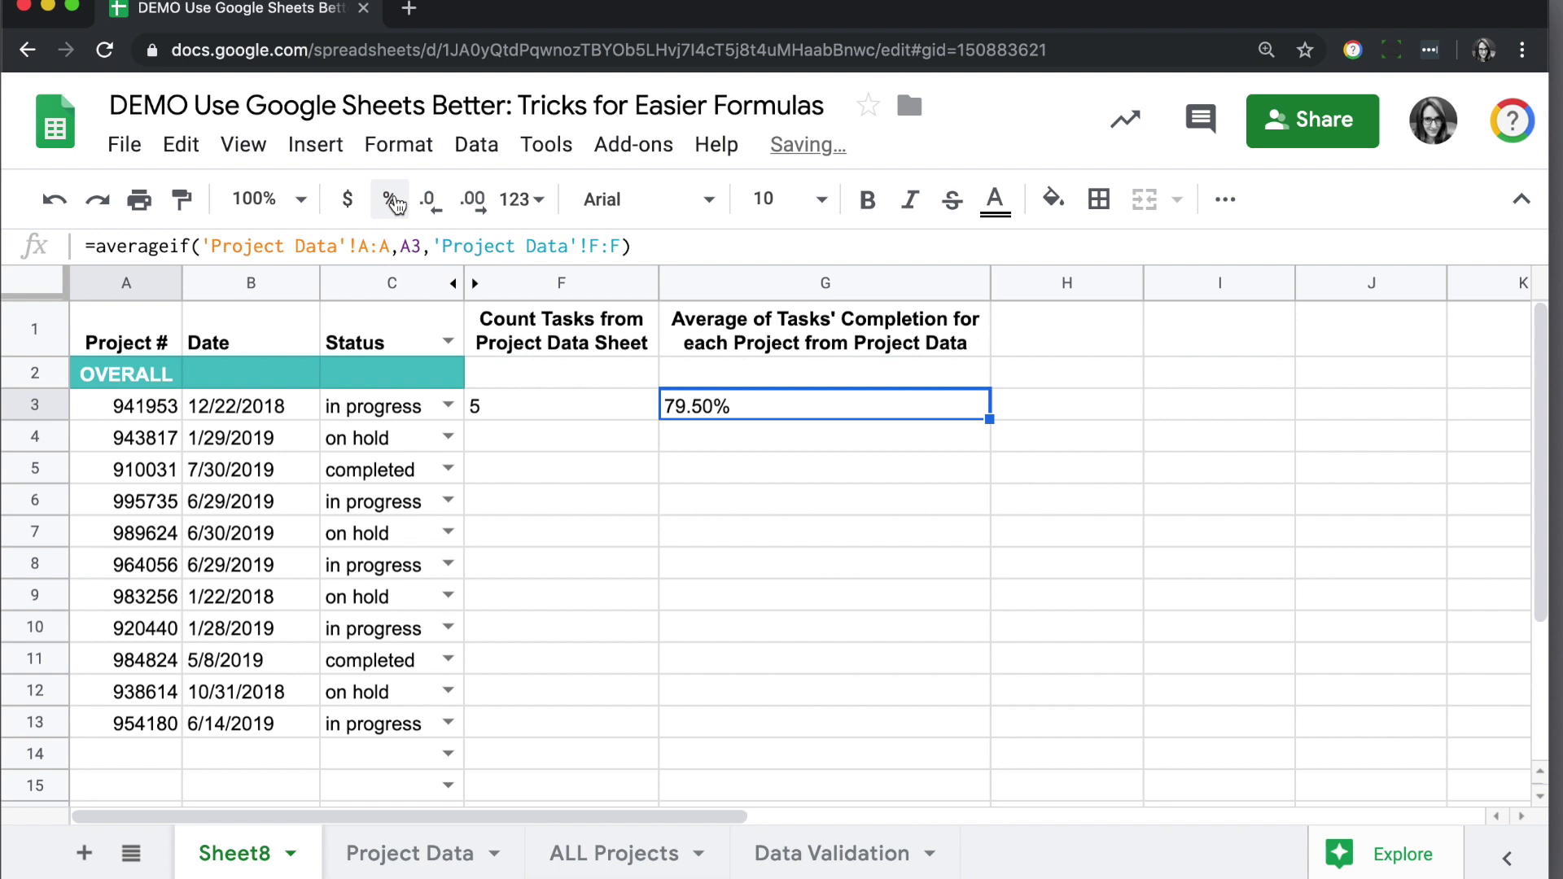
click(427, 207)
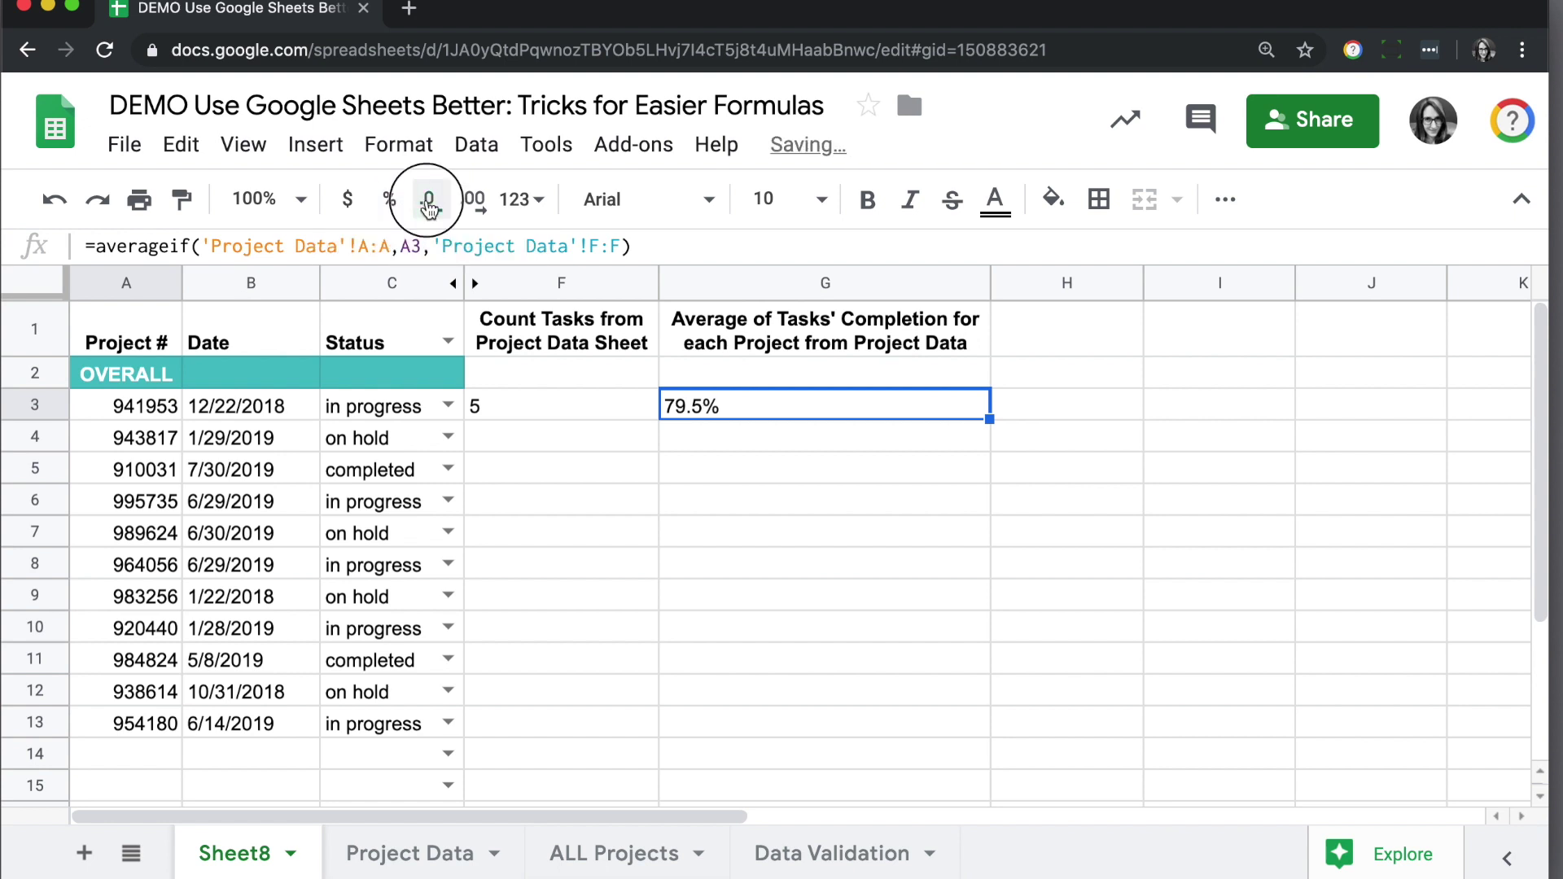
click(427, 207)
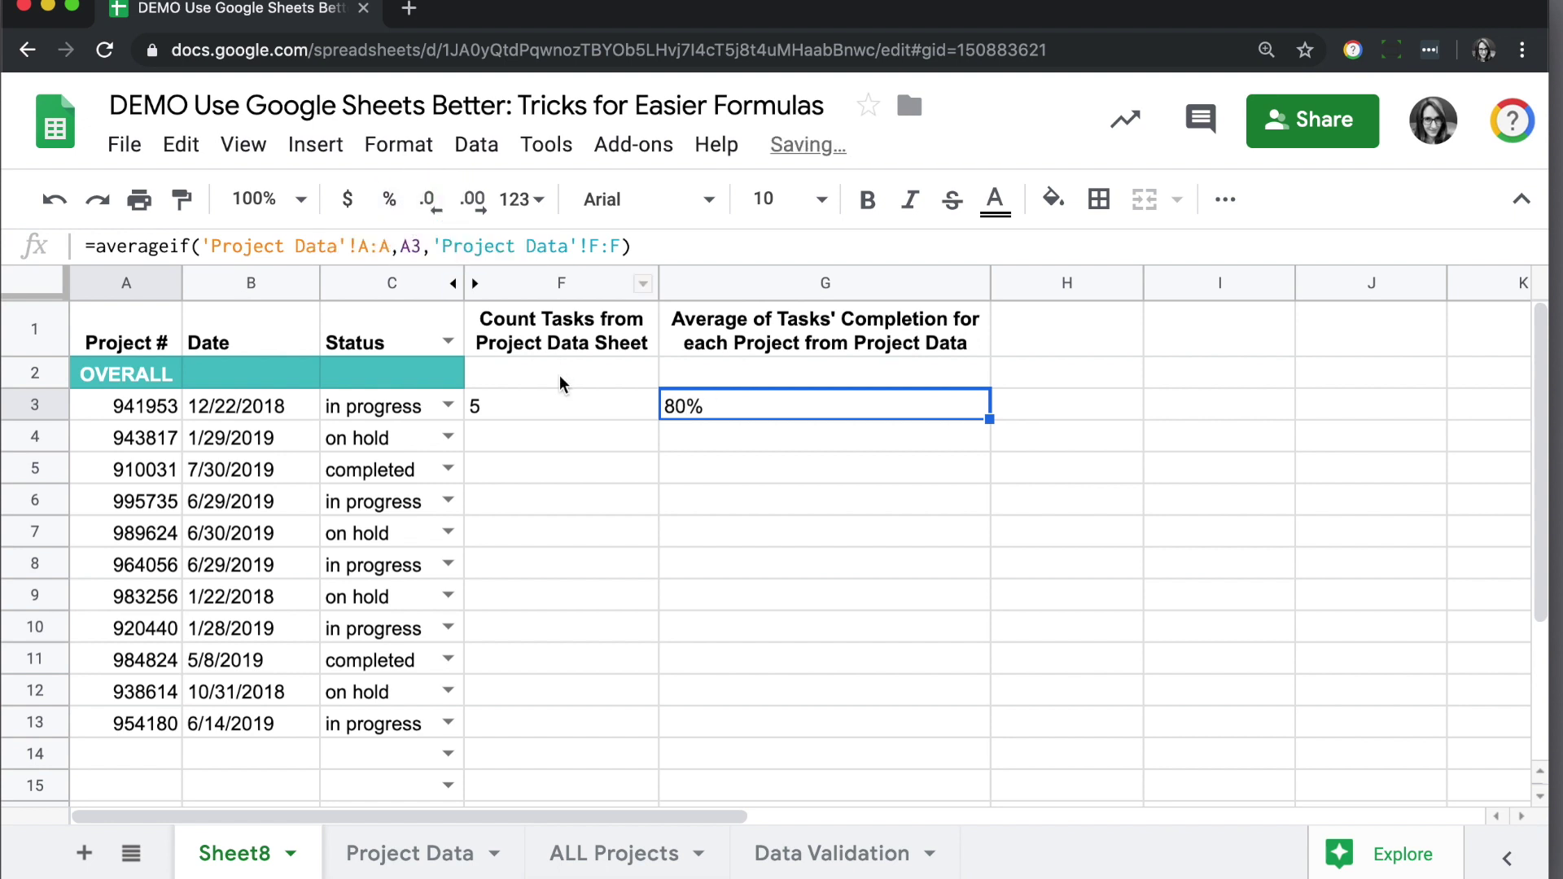
click(556, 410)
Step: Review the Project and Percent named ranges in Data > Named ranges
click(481, 146)
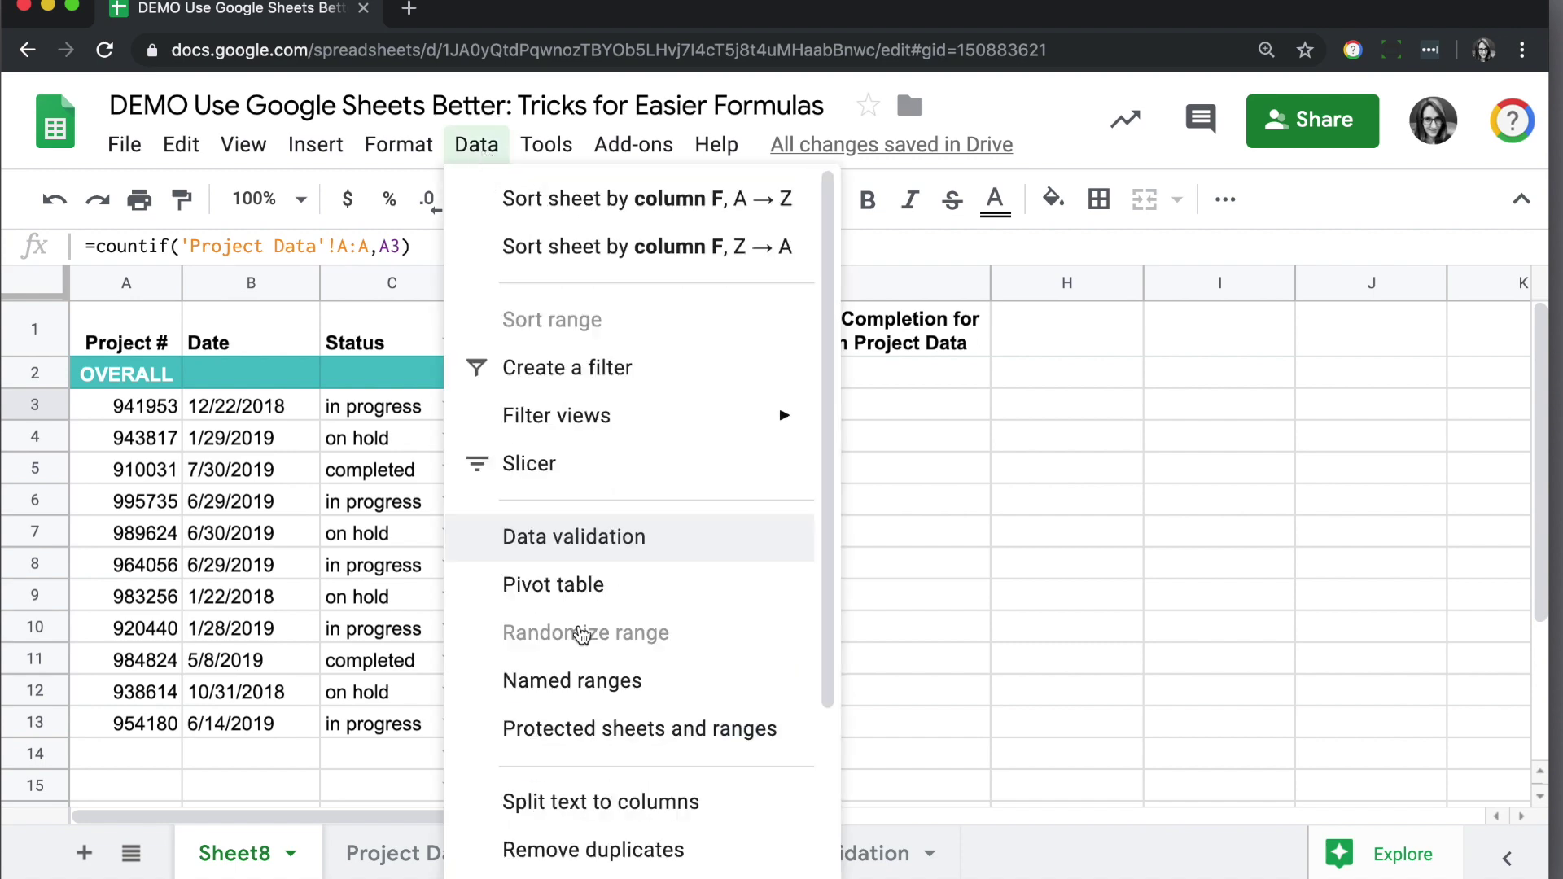
click(604, 689)
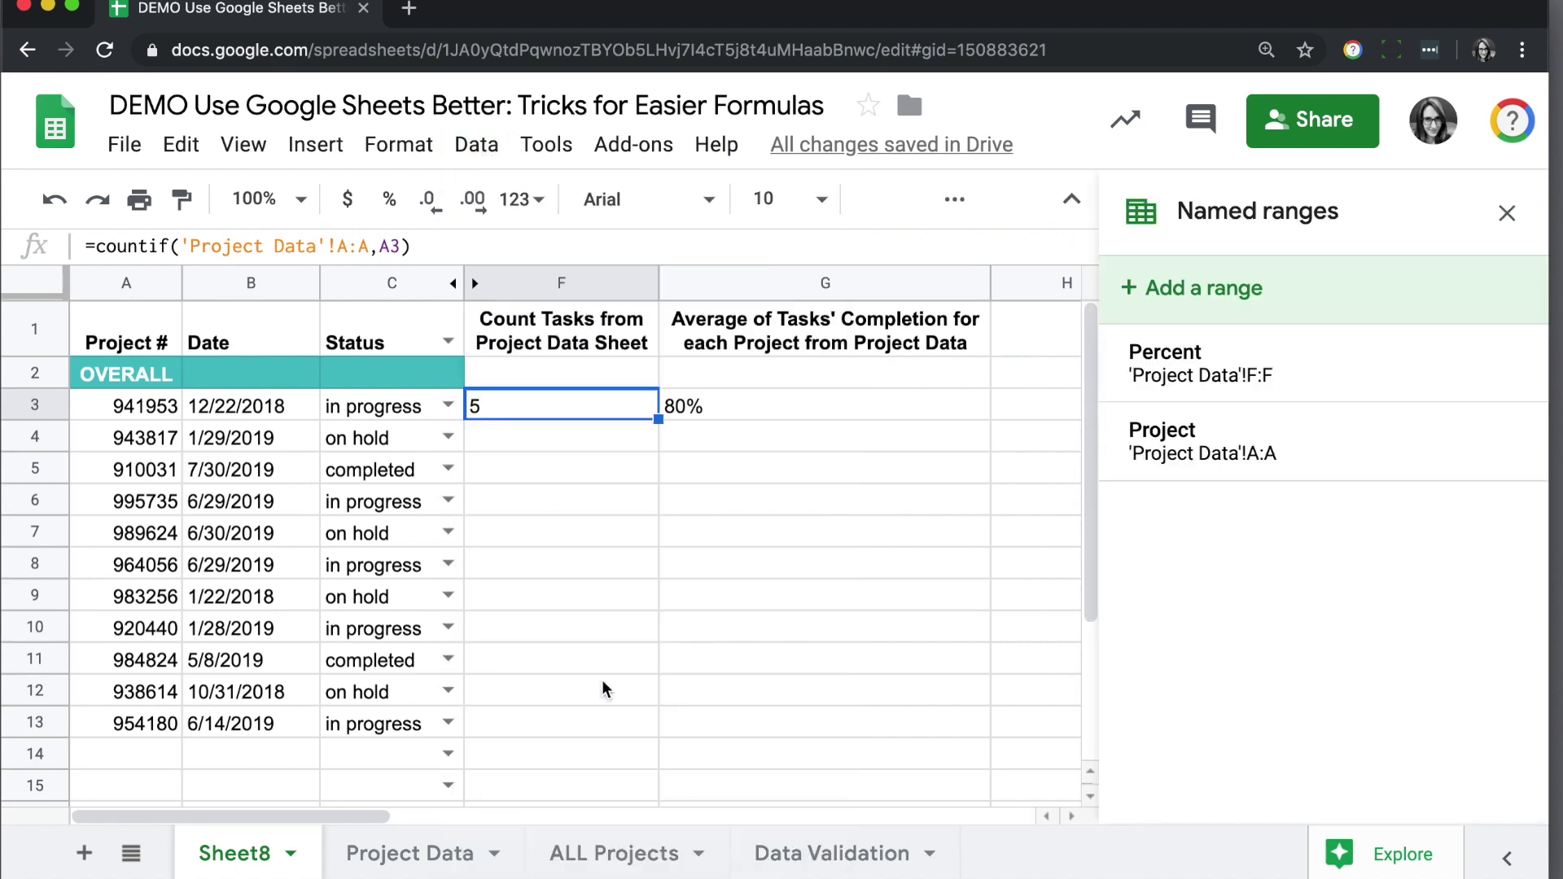
click(1254, 359)
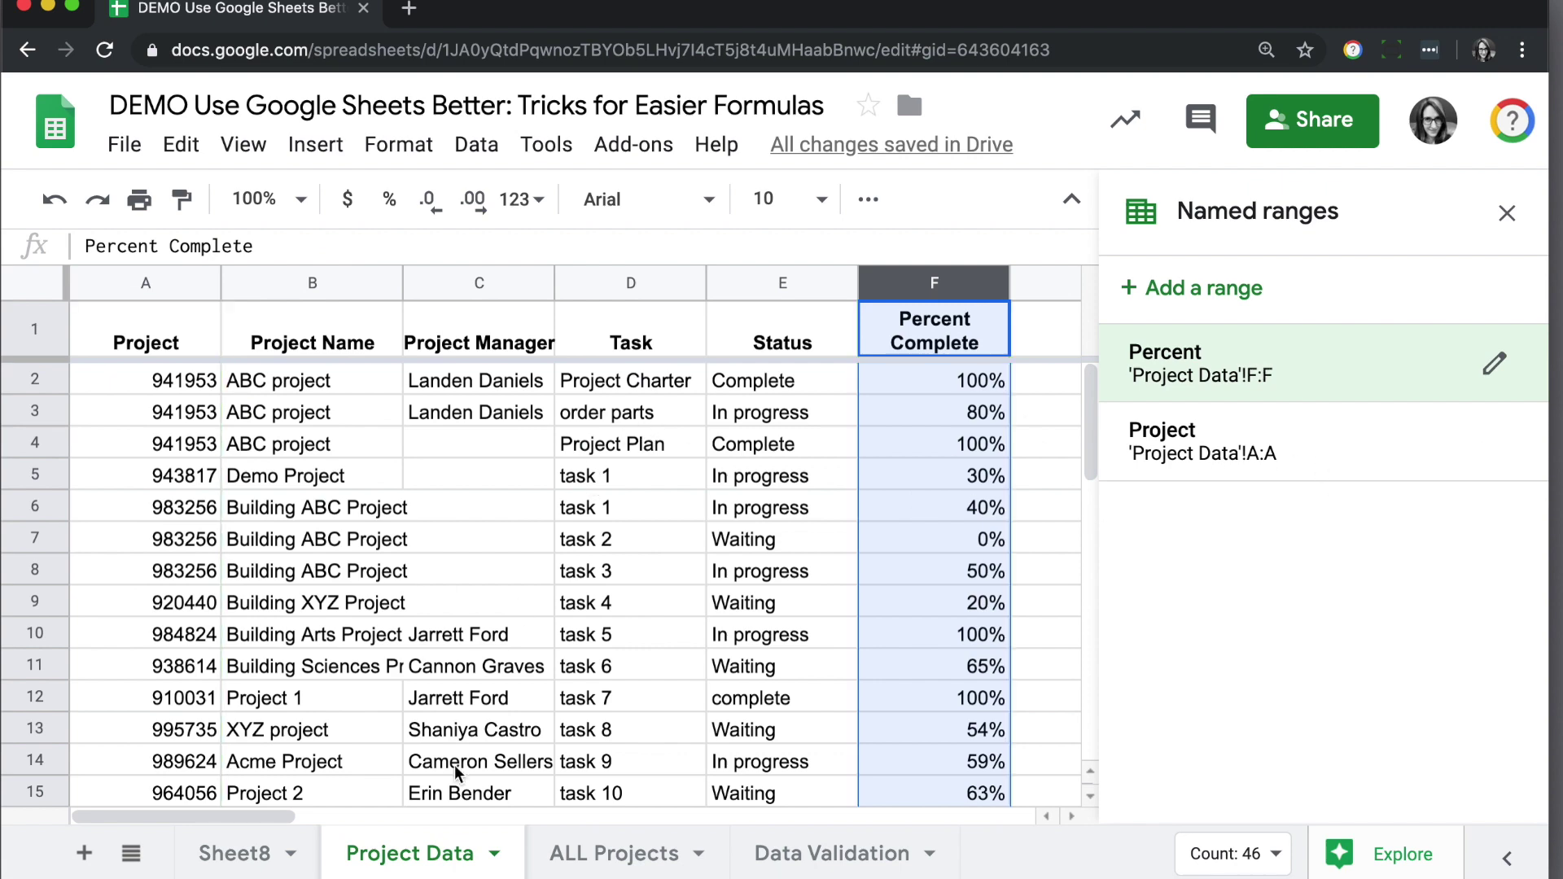
click(242, 856)
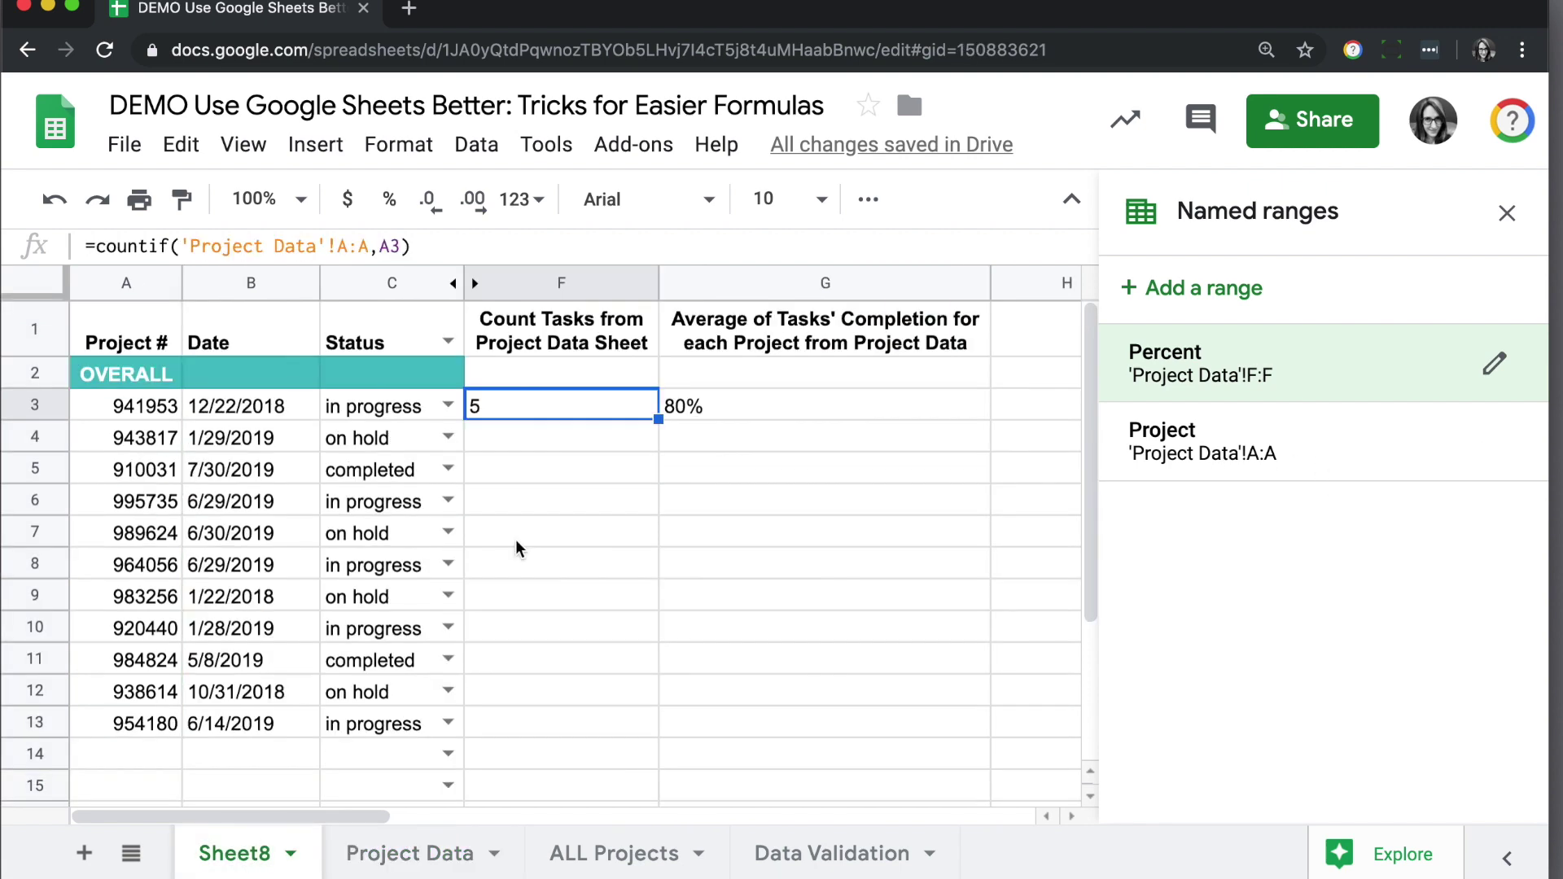
Step: Replace F3's Project Data column reference with the named range Project
click(366, 245)
drag(366, 245, 96, 245)
key(BackSpace)
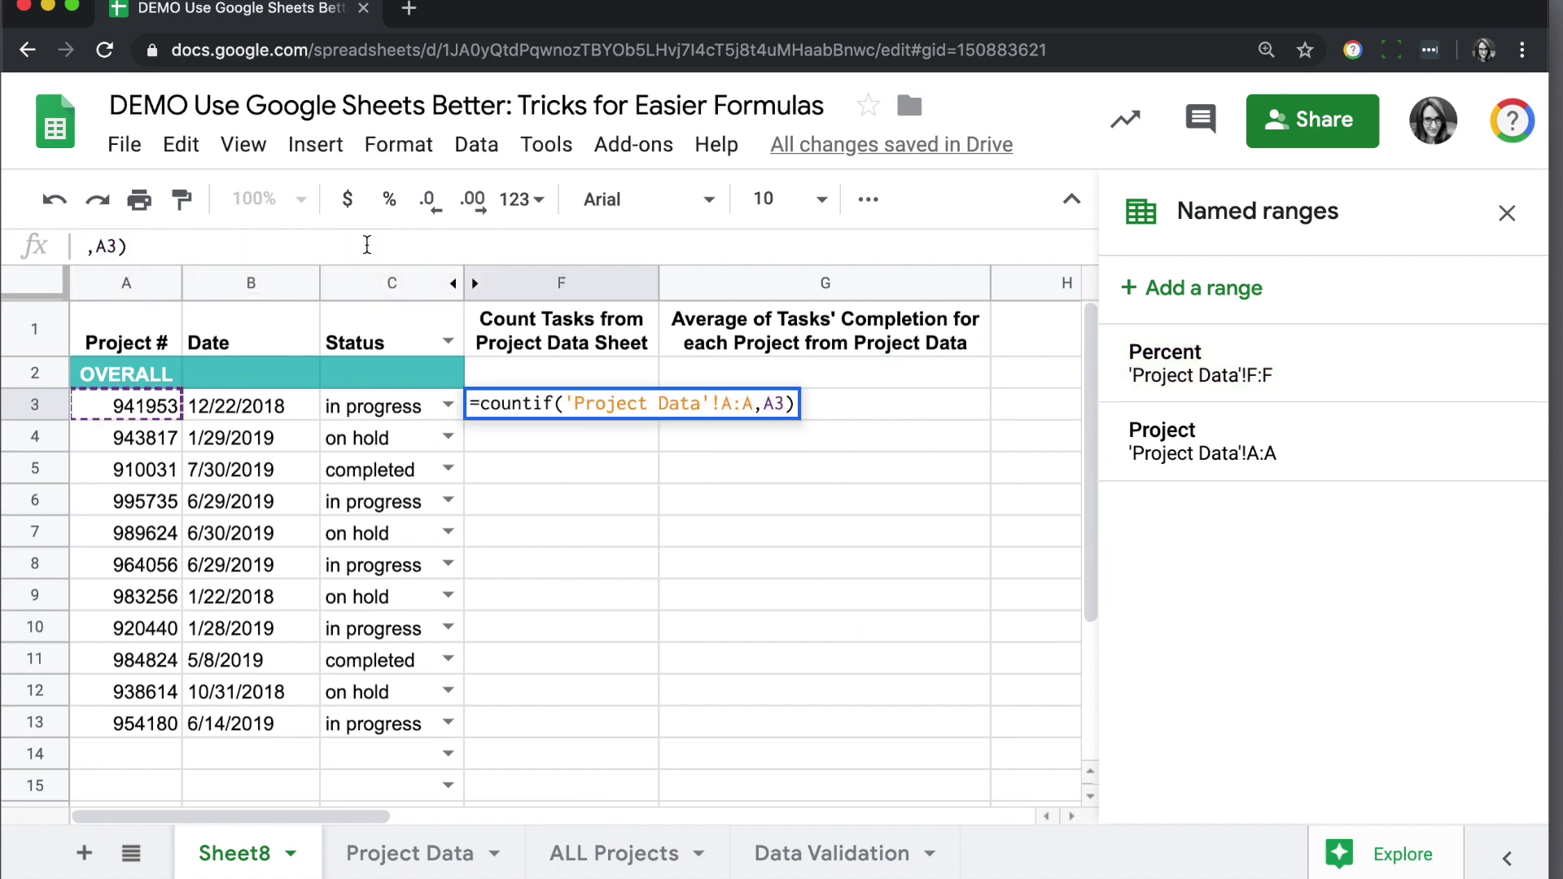
text(count(pro)
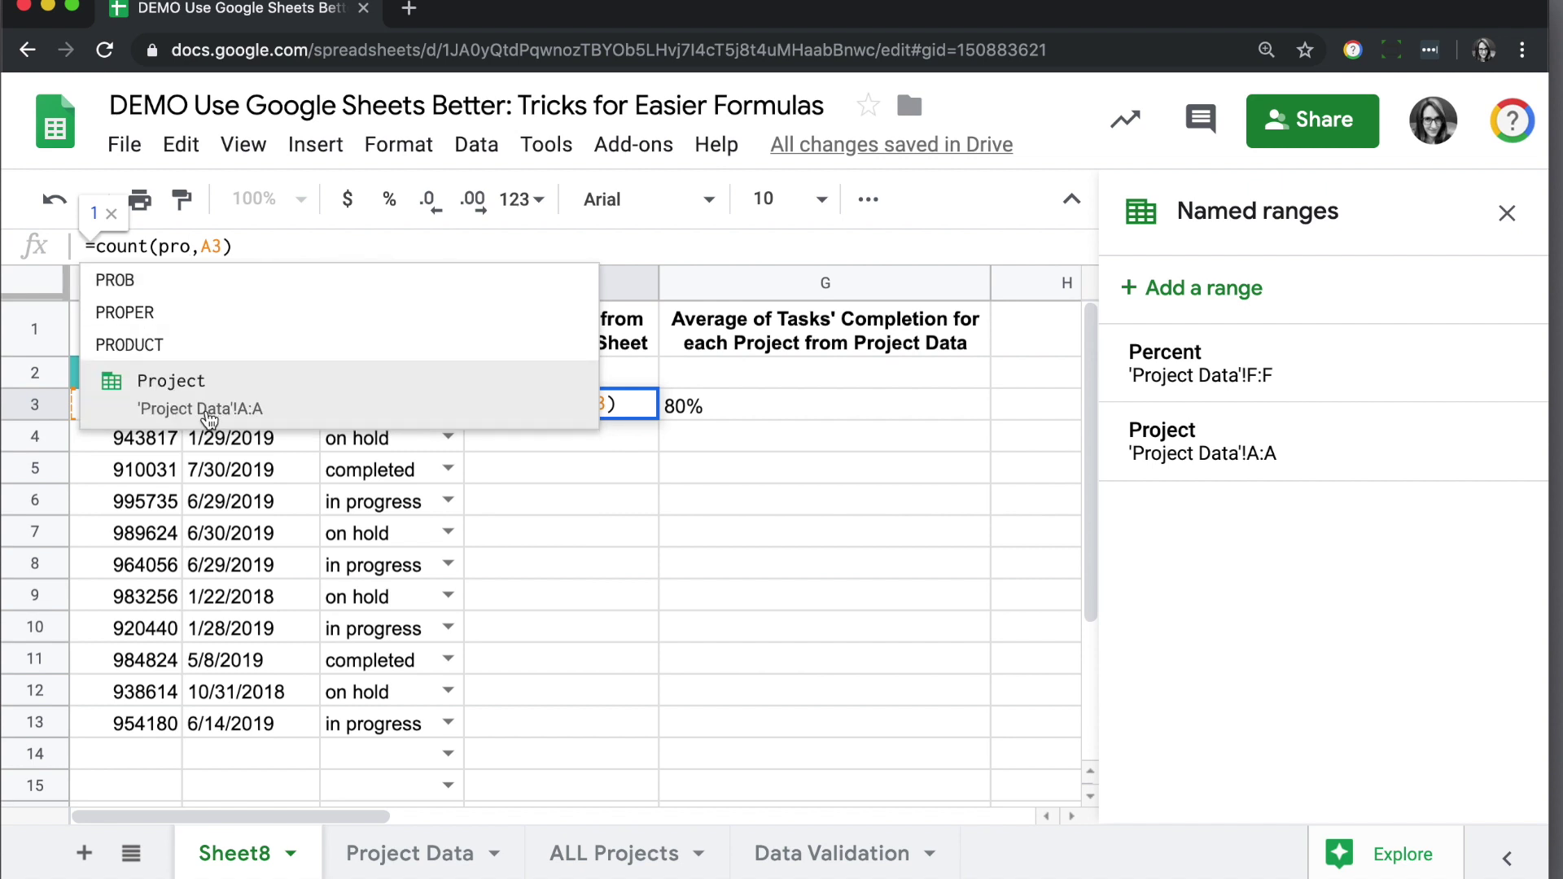
click(204, 411)
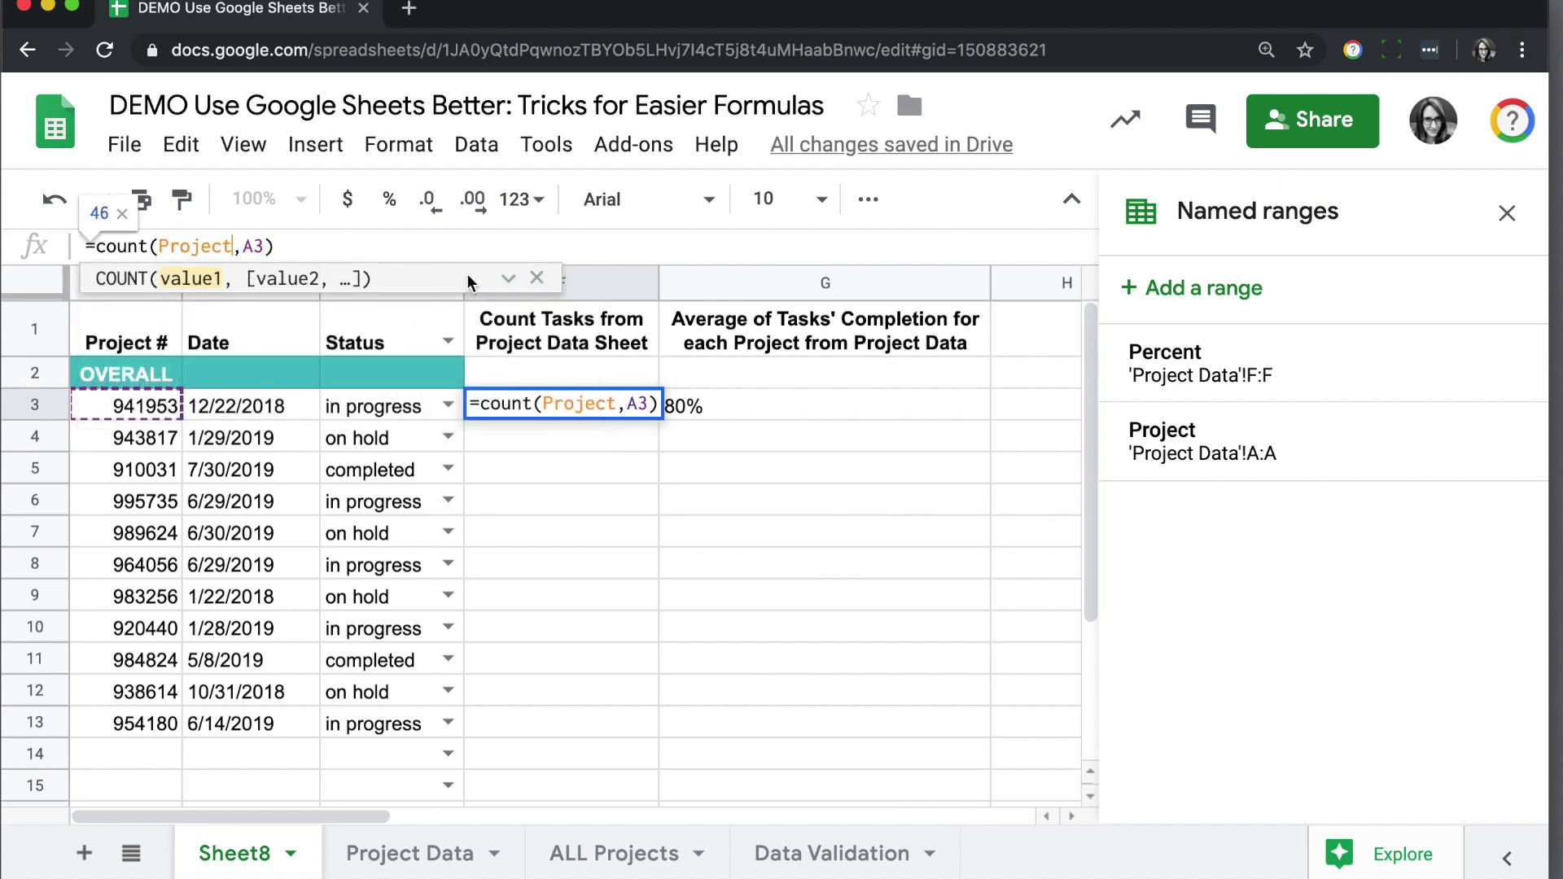
key(Return)
Step: Correct the function so F3 reads =COUNTIF(Project,A3), still returning 5
click(557, 404)
click(181, 246)
click(149, 246)
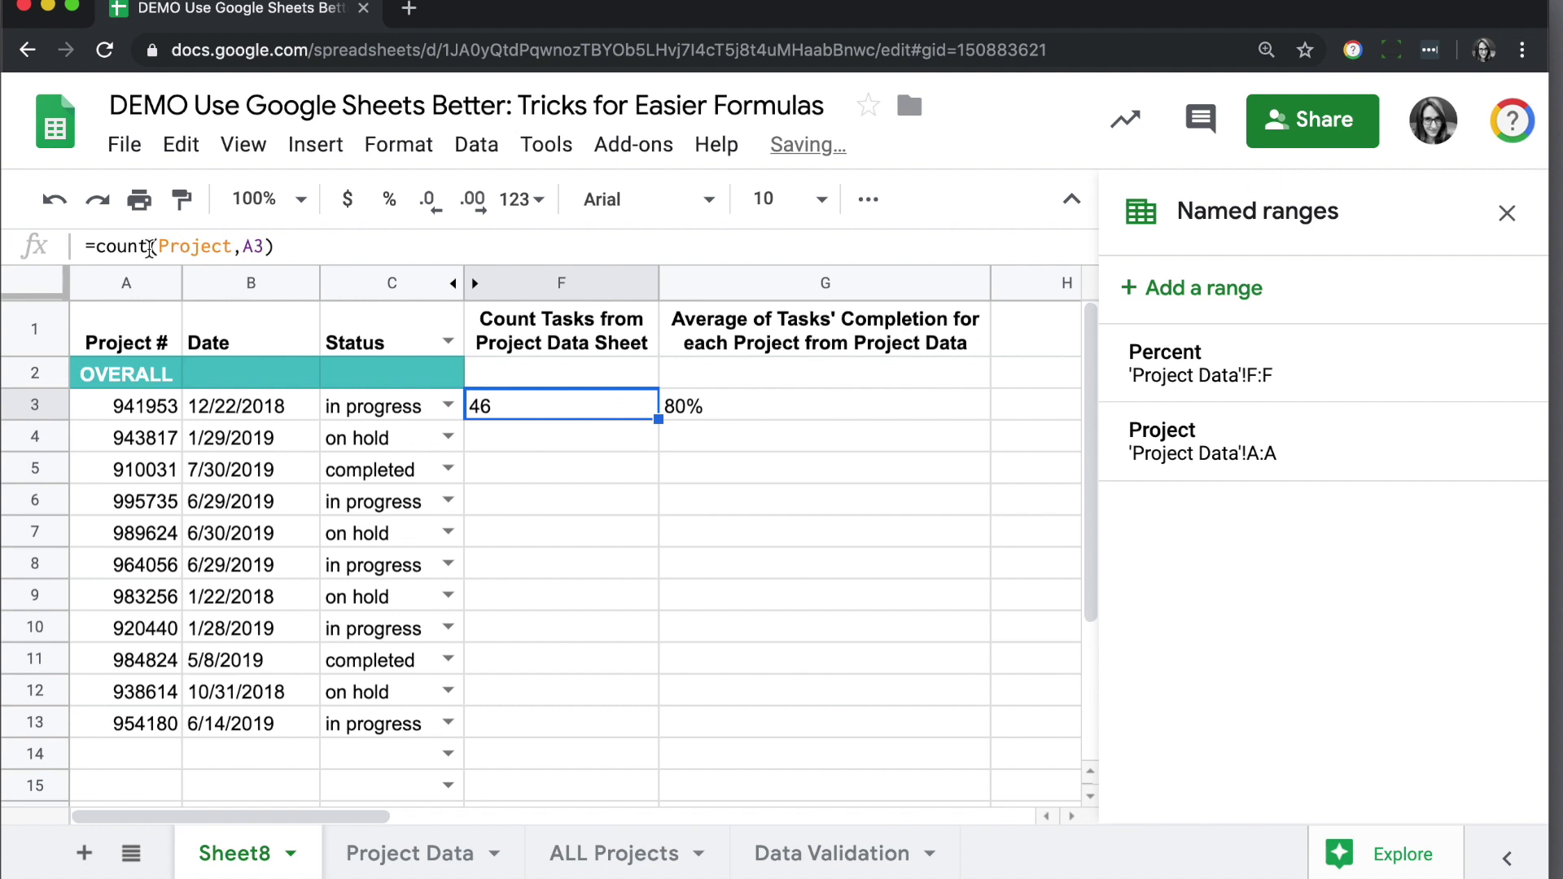
text(if)
key(Tab)
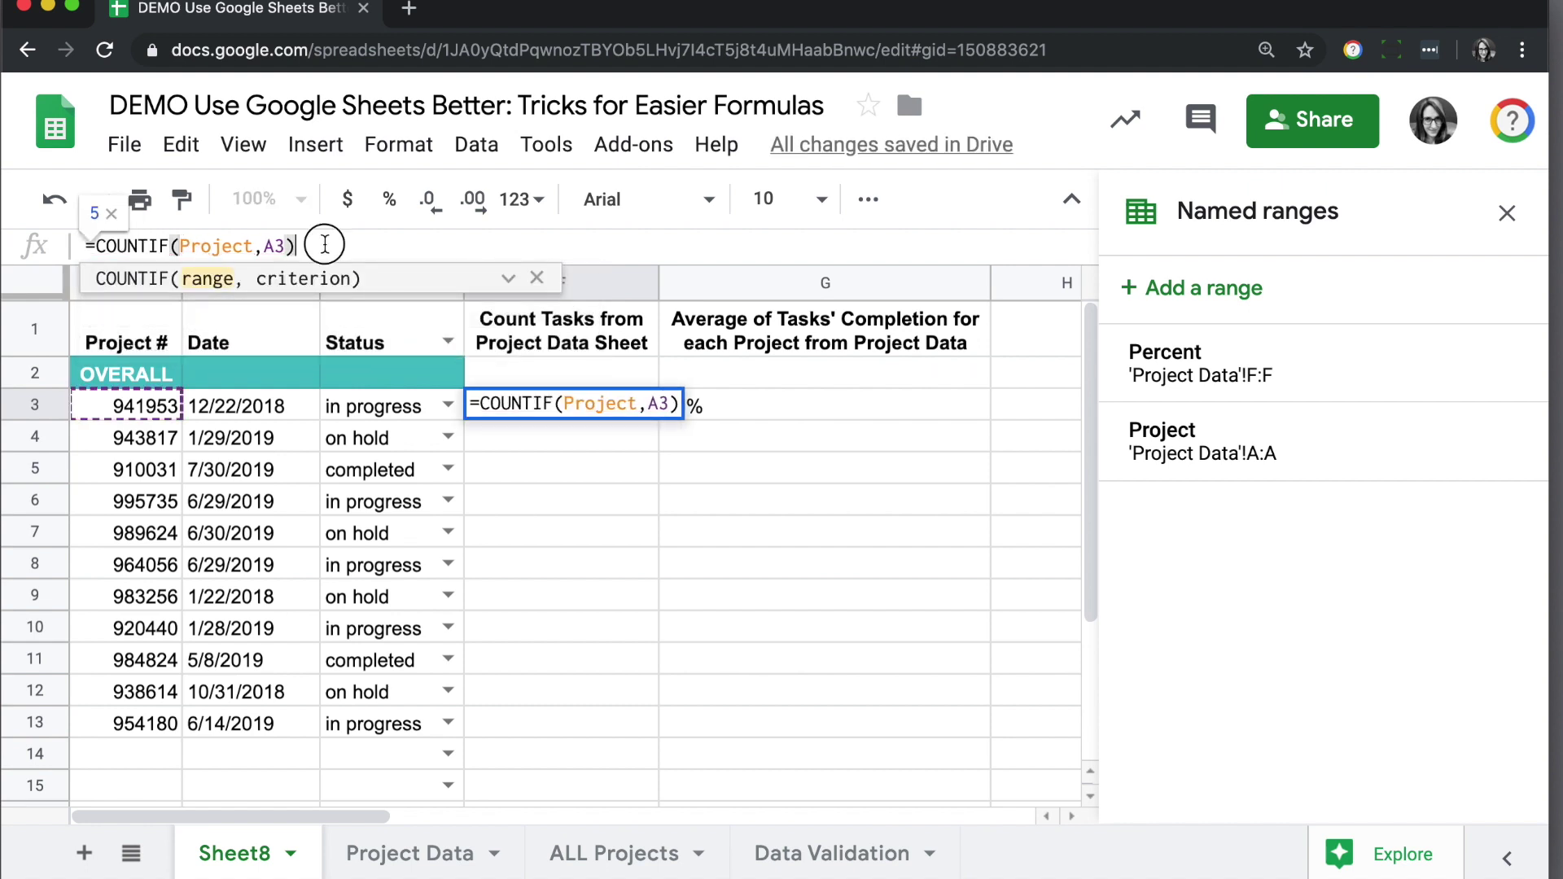
key(Return)
click(599, 399)
Step: Change G3 to =averageif(Project,A3,Percent), still showing 80%
click(734, 403)
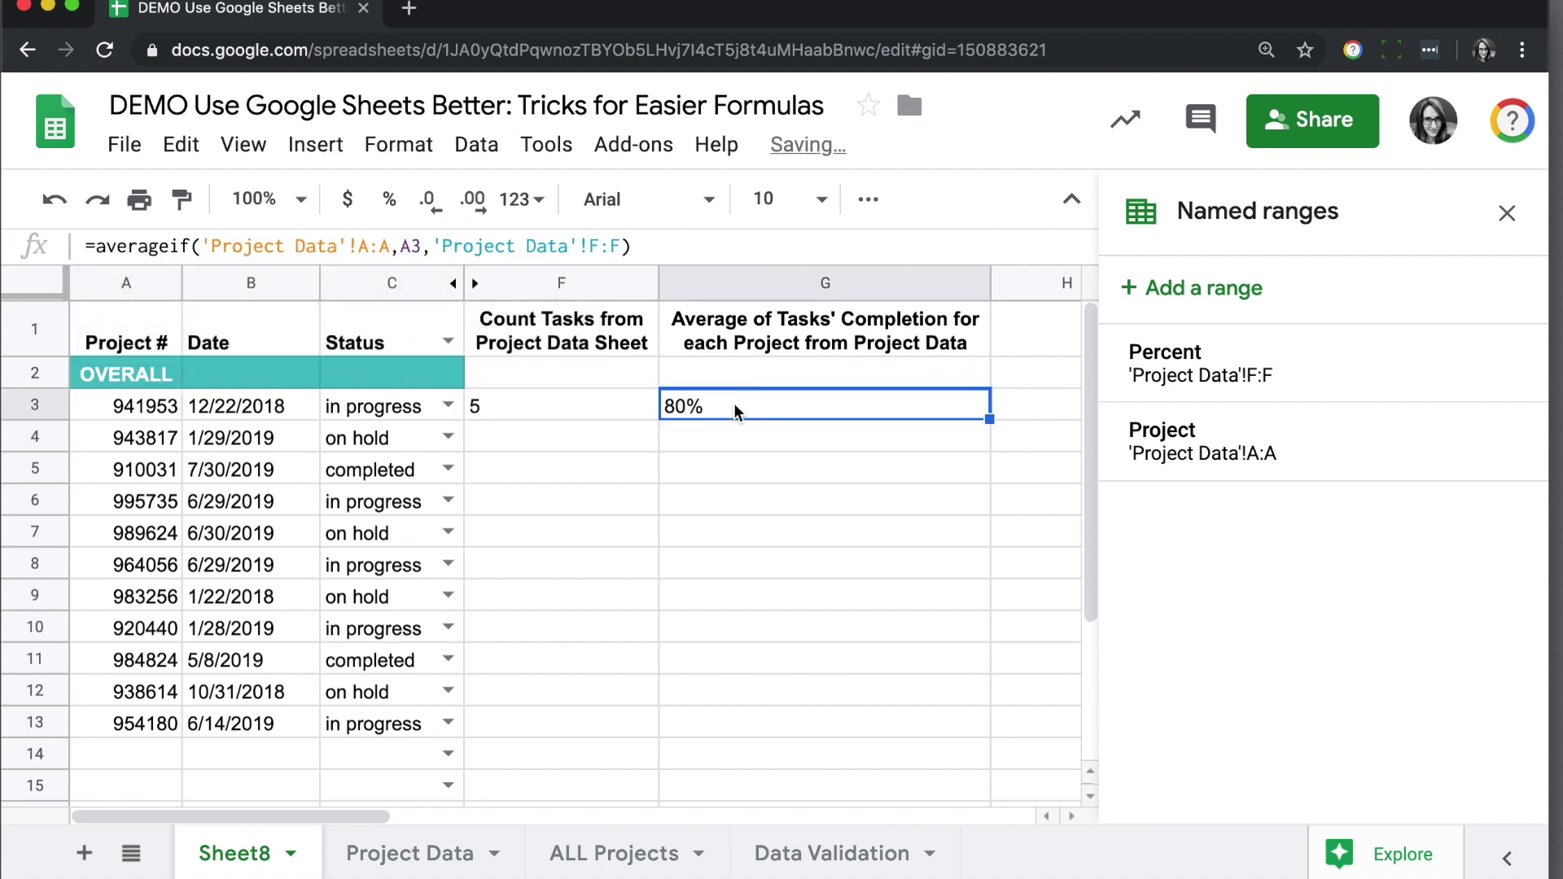
click(389, 245)
key(BackSpace)
key(BackSpace)
key(BackSpace)
key(BackSpace)
key(BackSpace)
key(BackSpace)
key(BackSpace)
key(BackSpace)
key(BackSpace)
key(BackSpace)
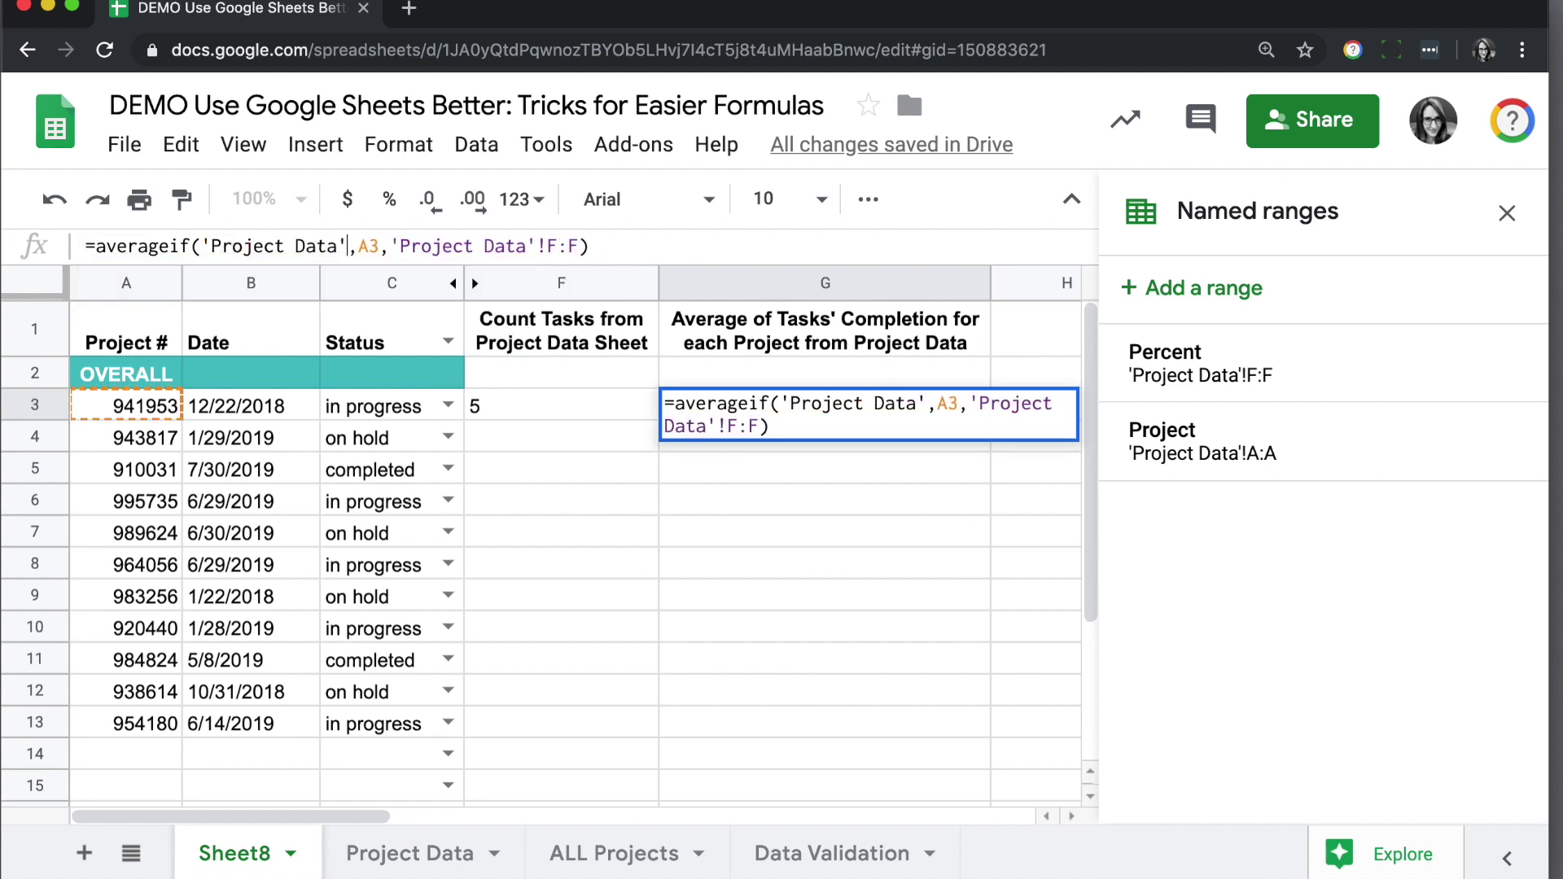
key(BackSpace)
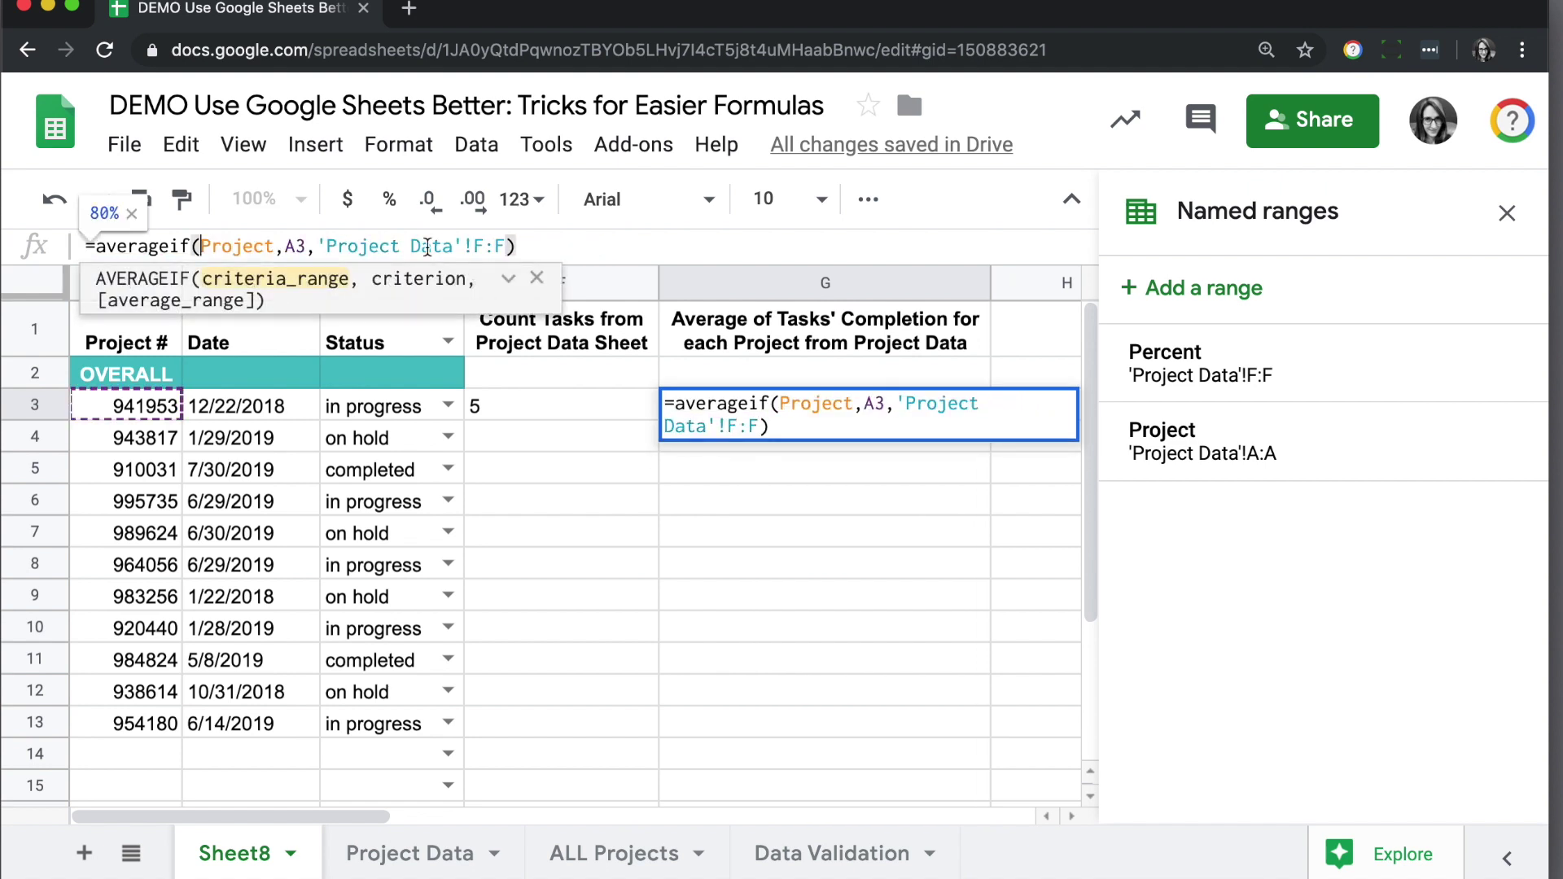
click(505, 250)
drag(505, 248, 326, 248)
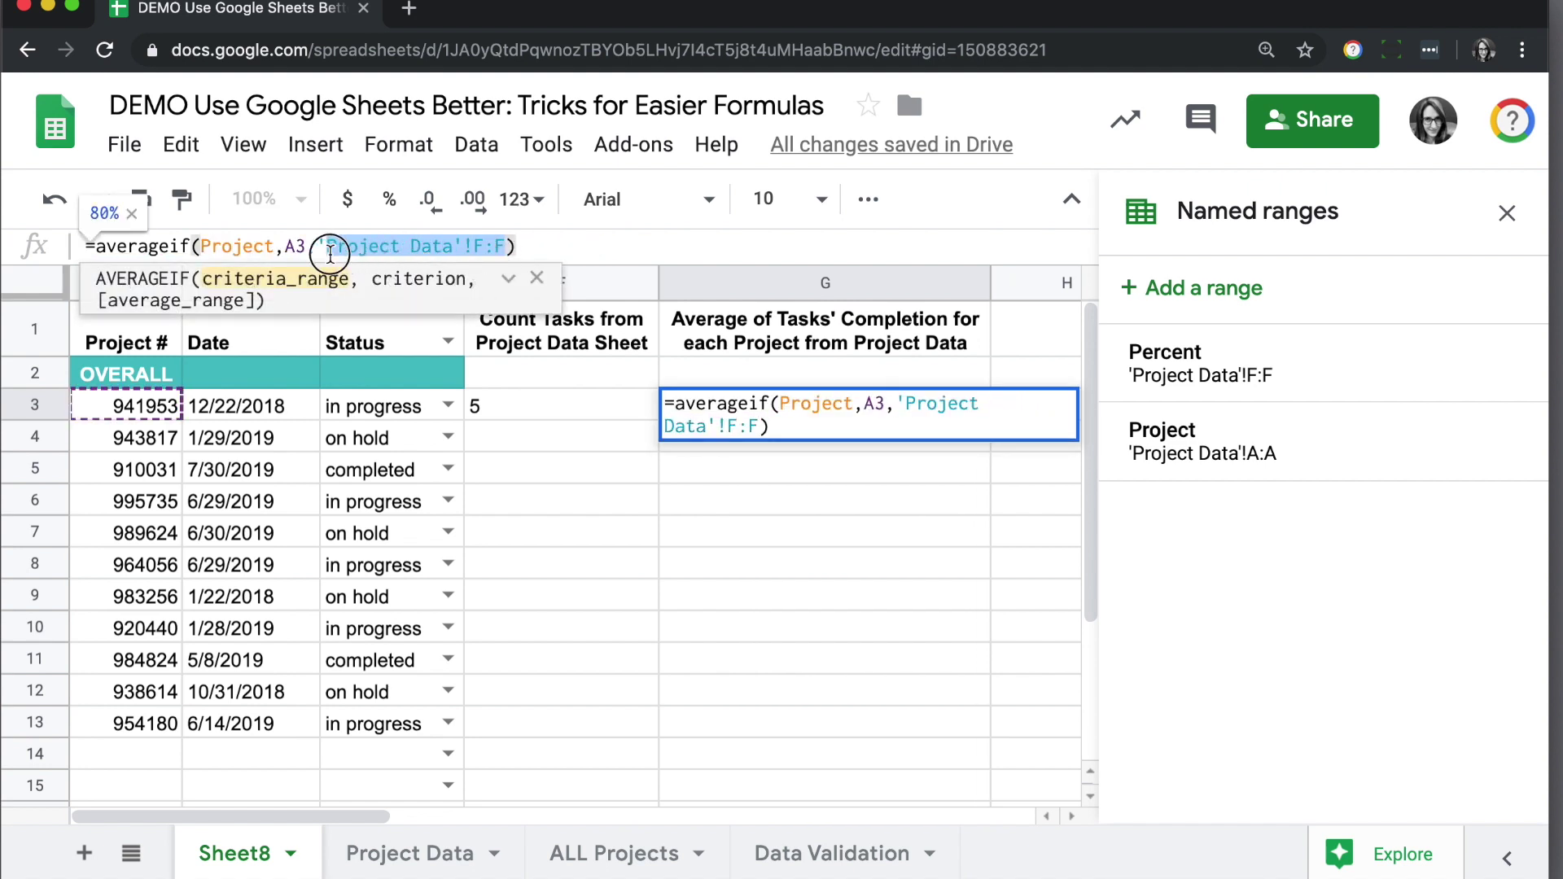
text(perc)
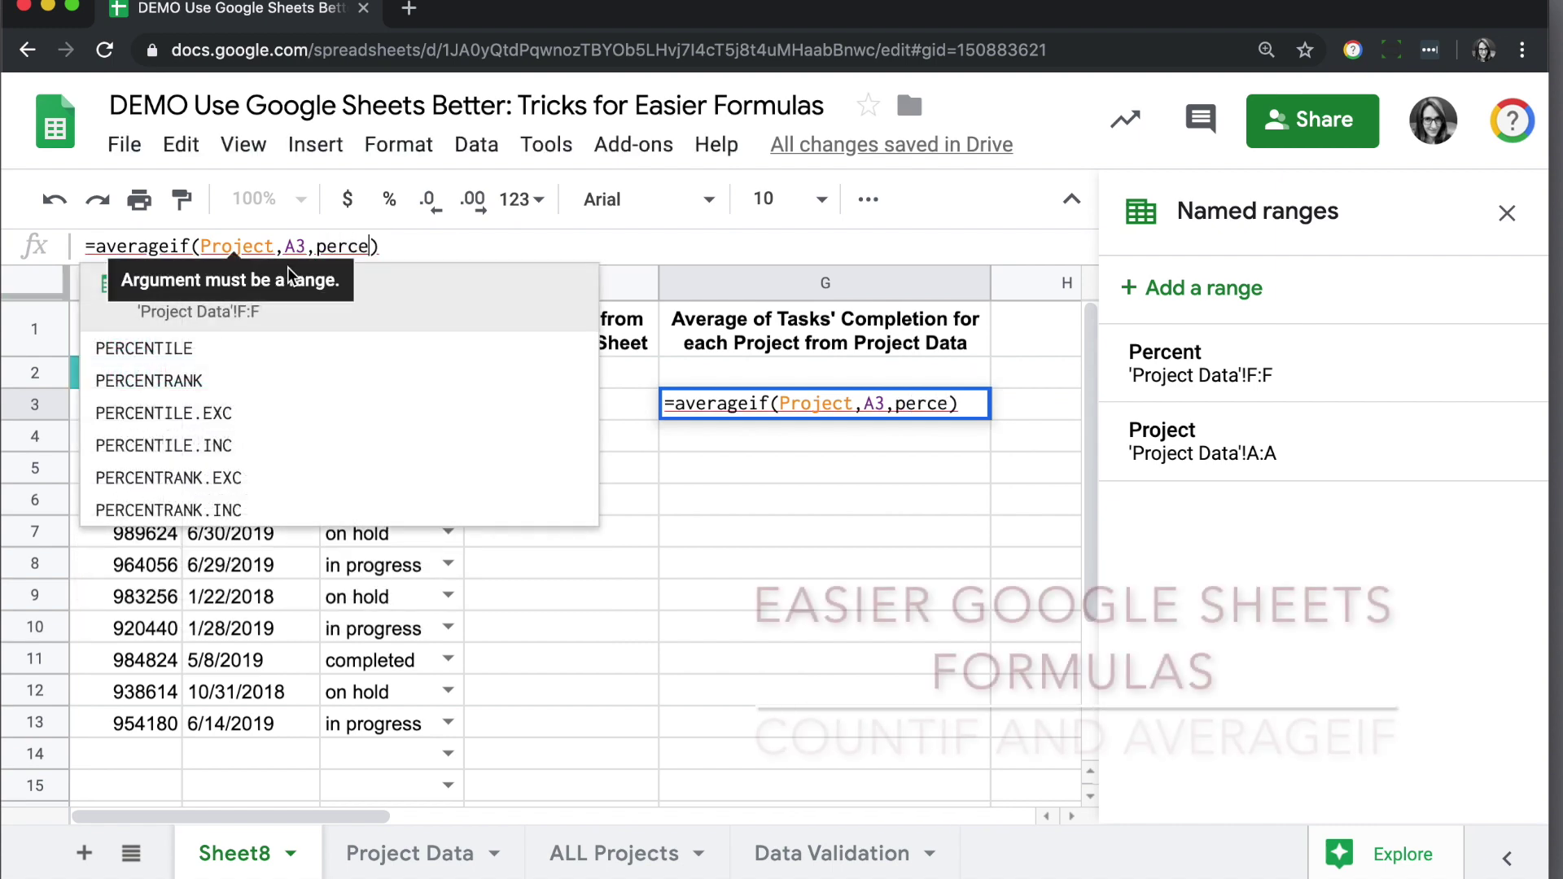
key(Tab)
key(Return)
click(796, 413)
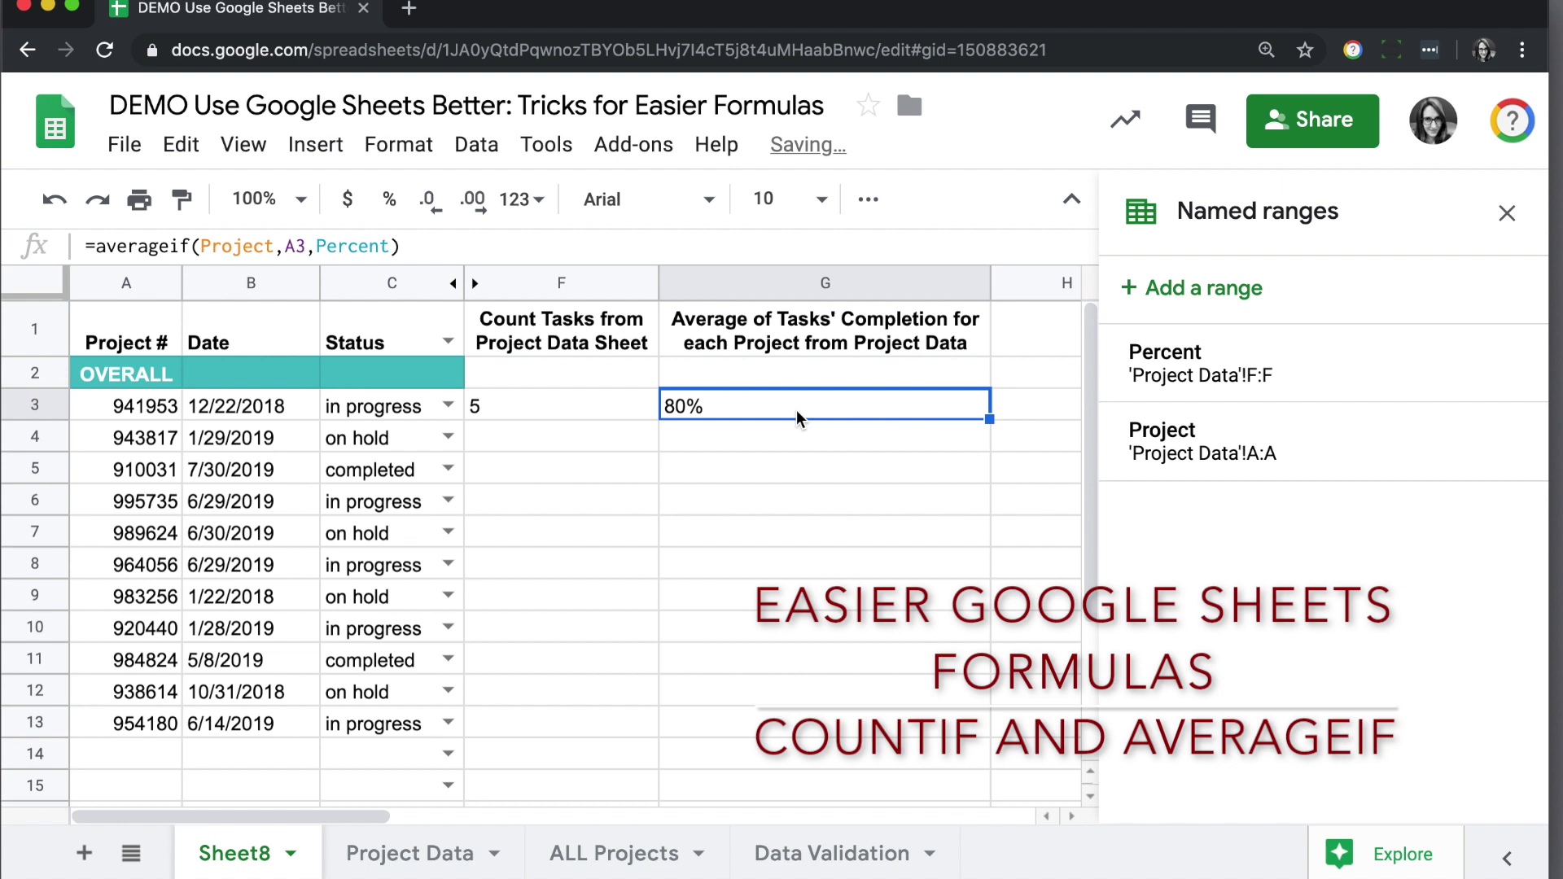